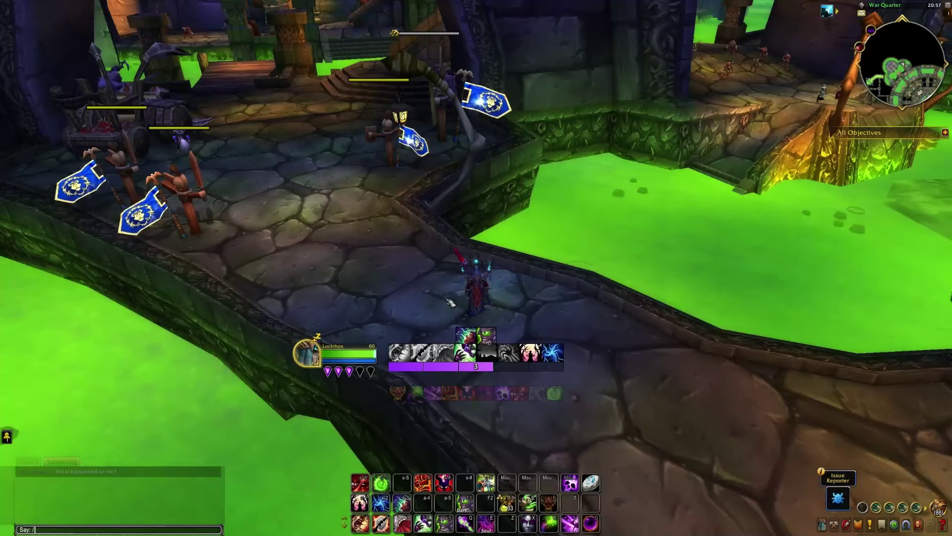
Open the WeakAuras options window with the /wa chat command
{"action": "type", "text": "/wa"}
{"action": "key", "text": "Return"}
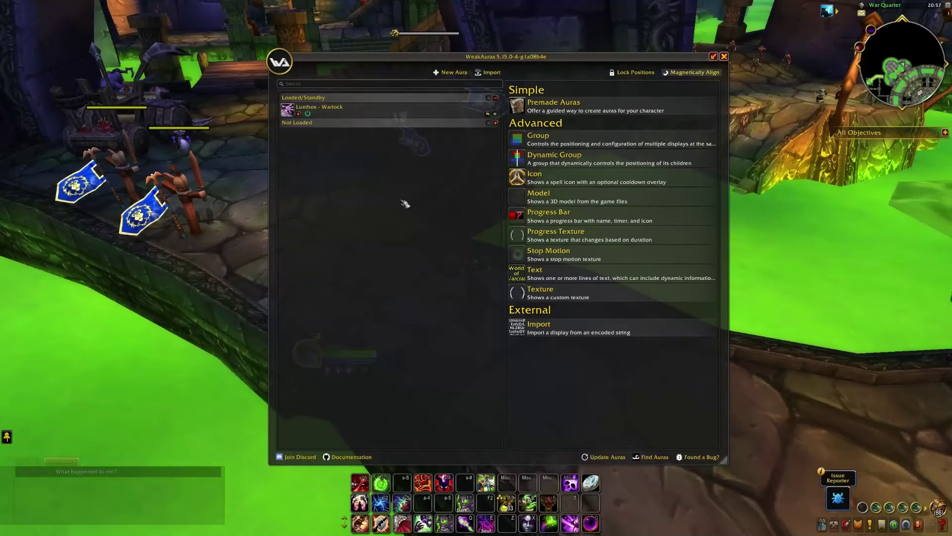
{"action": "left_click", "coordinate": [301, 119]}
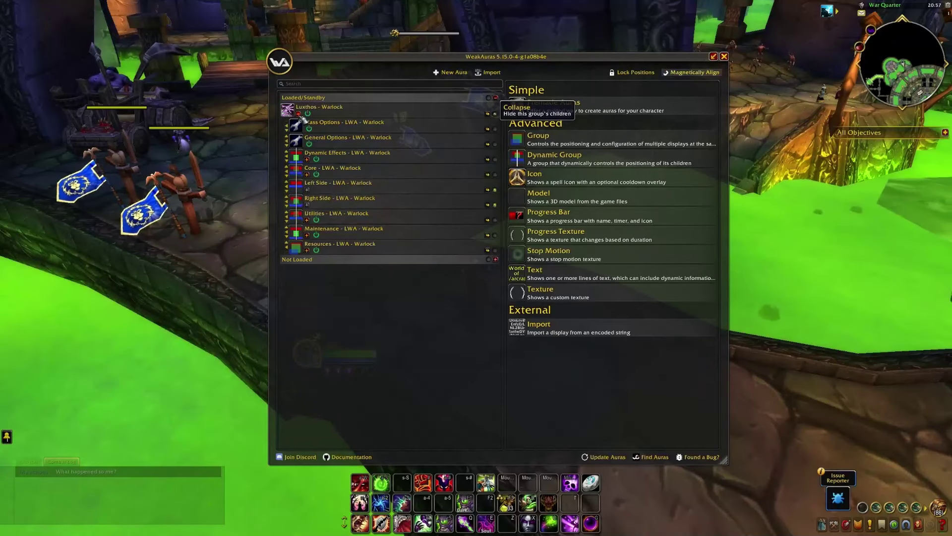
{"action": "left_click", "coordinate": [308, 174]}
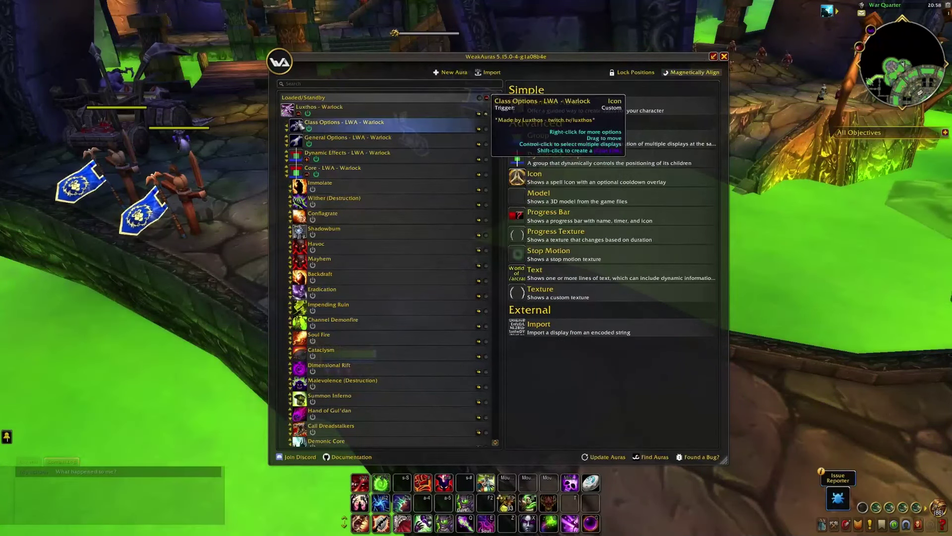
{"action": "left_click", "coordinate": [299, 114]}
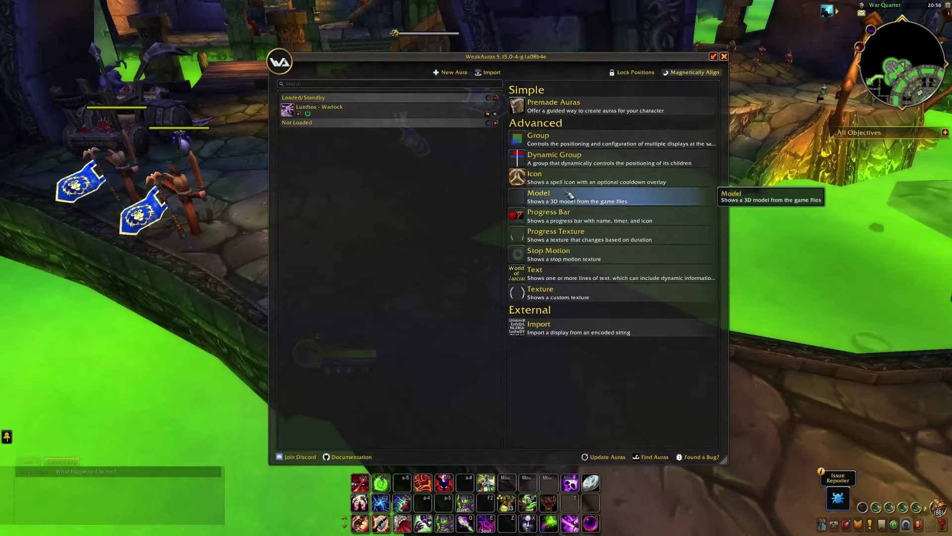
Add a Text aura named 'Warlock Custom Sounds' and delete the %p display text
{"action": "left_click", "coordinate": [565, 280]}
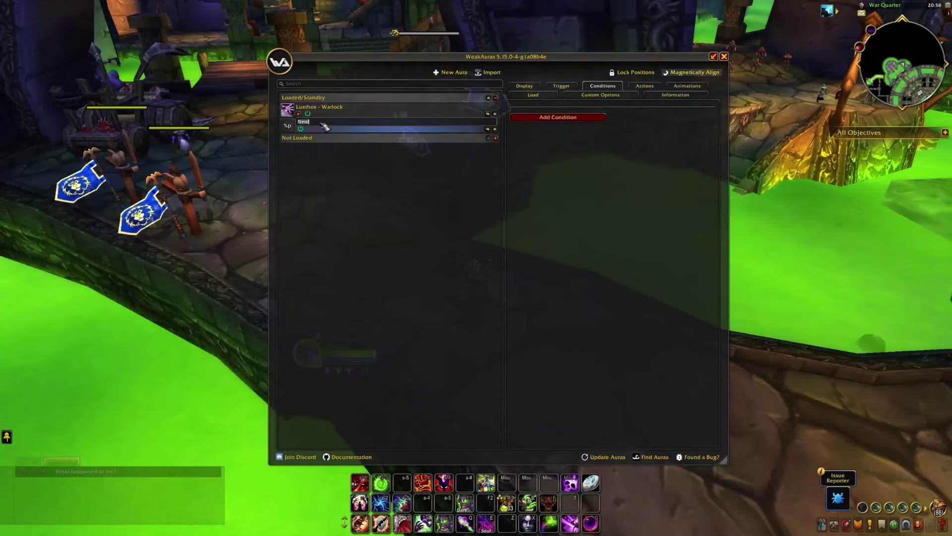
{"action": "type", "text": "Warlock Cus"}
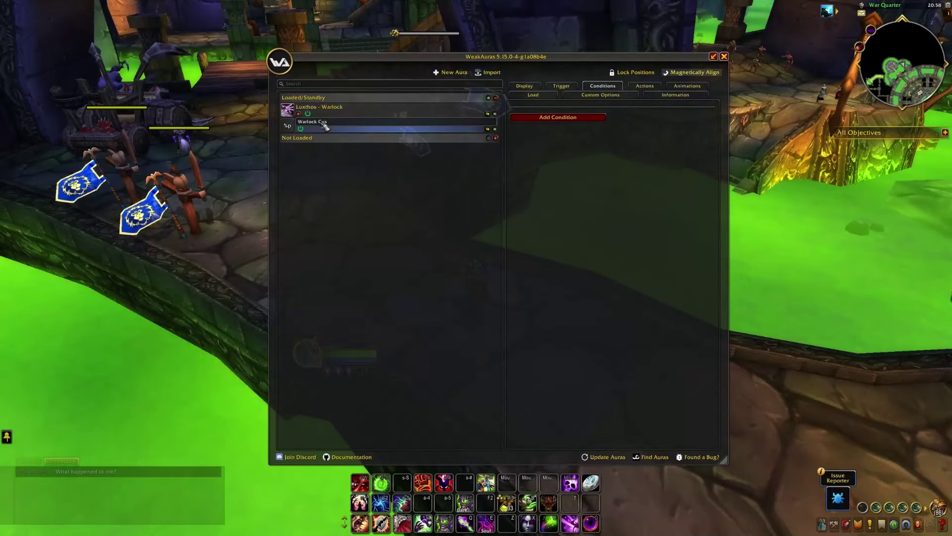
{"action": "type", "text": "tom Sounds"}
{"action": "key", "text": "Return"}
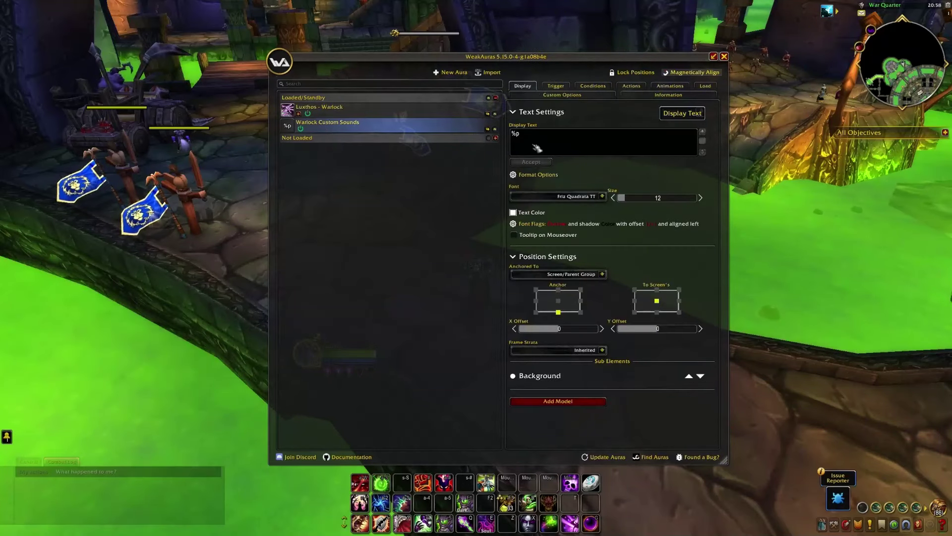
{"action": "left_click", "coordinate": [537, 145]}
{"action": "key", "text": "BackSpace"}
{"action": "key", "text": "BackSpace"}
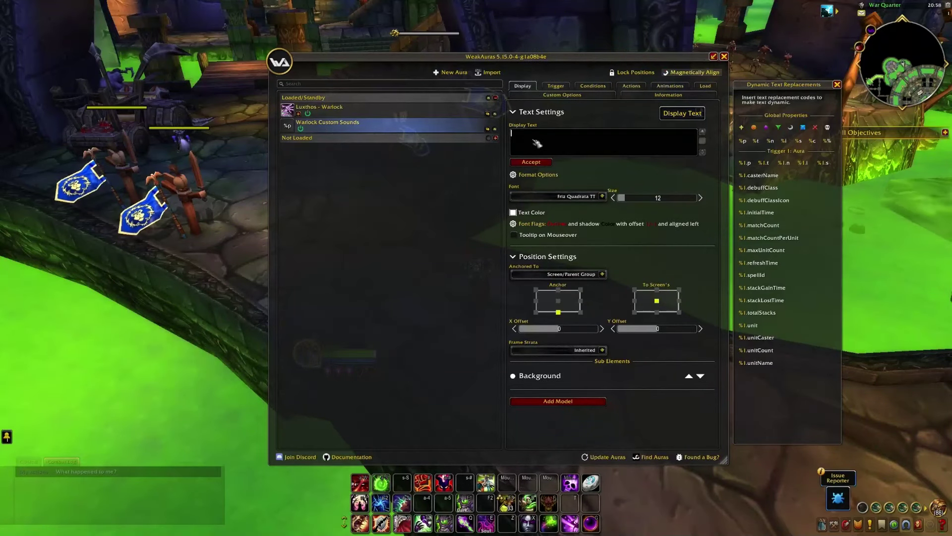
{"action": "left_click", "coordinate": [547, 162]}
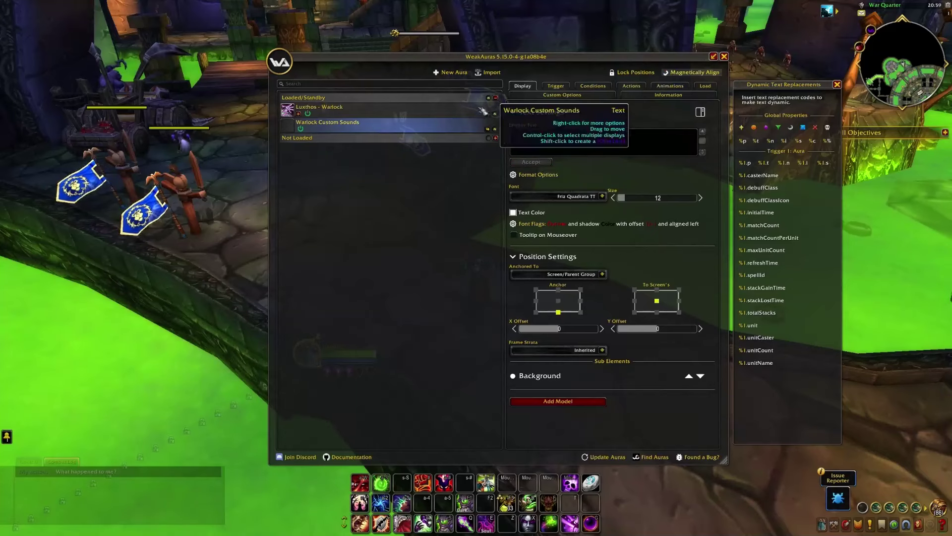
Close the WeakAuras options and reopen them with /wa
{"action": "left_click", "coordinate": [724, 56]}
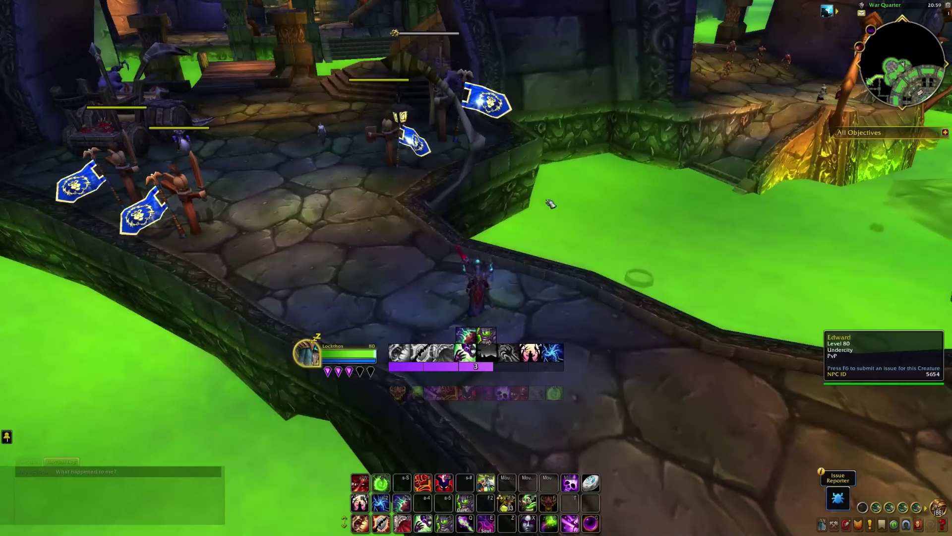
{"action": "type", "text": "/wa"}
{"action": "key", "text": "Return"}
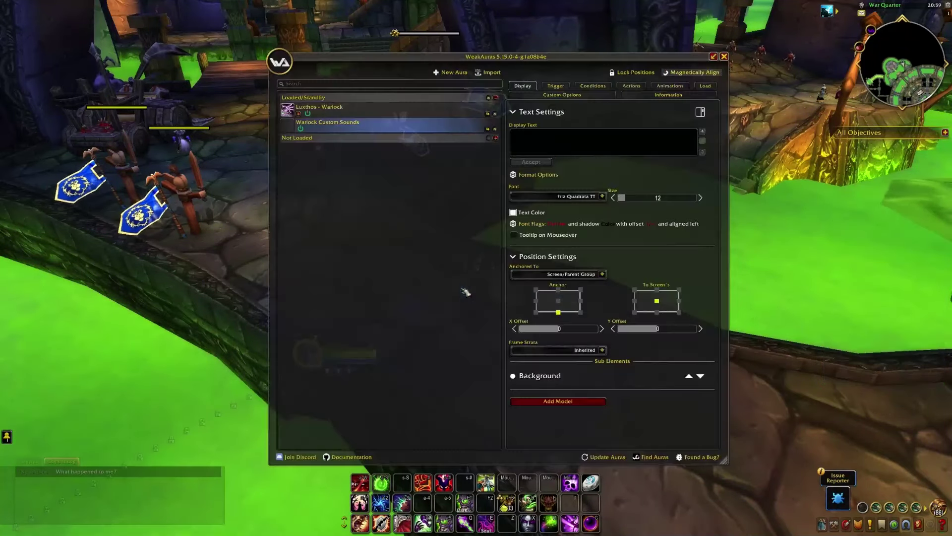
On the Trigger tab, keep Trigger 1 as Aura and set its unit to Smart Group
{"action": "left_click", "coordinate": [560, 88]}
{"action": "left_click", "coordinate": [542, 143]}
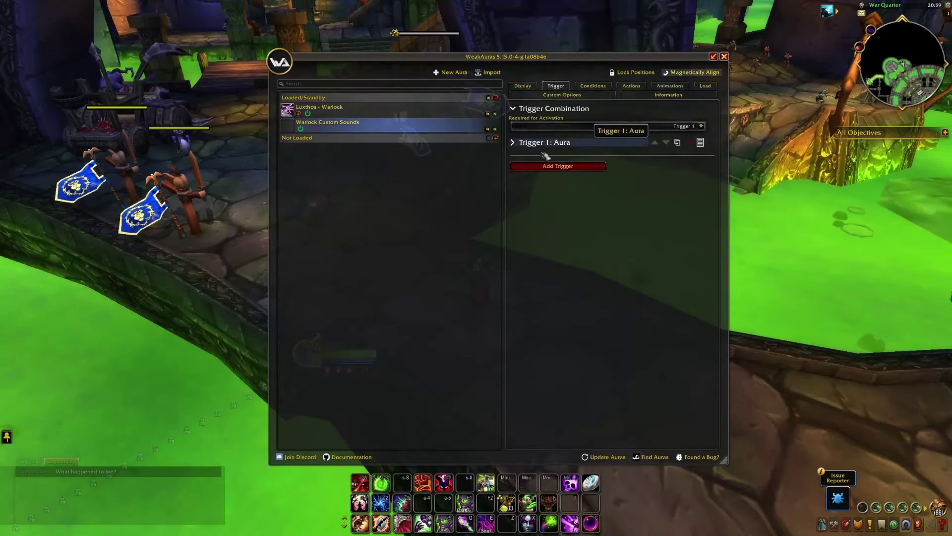
{"action": "left_click", "coordinate": [547, 145]}
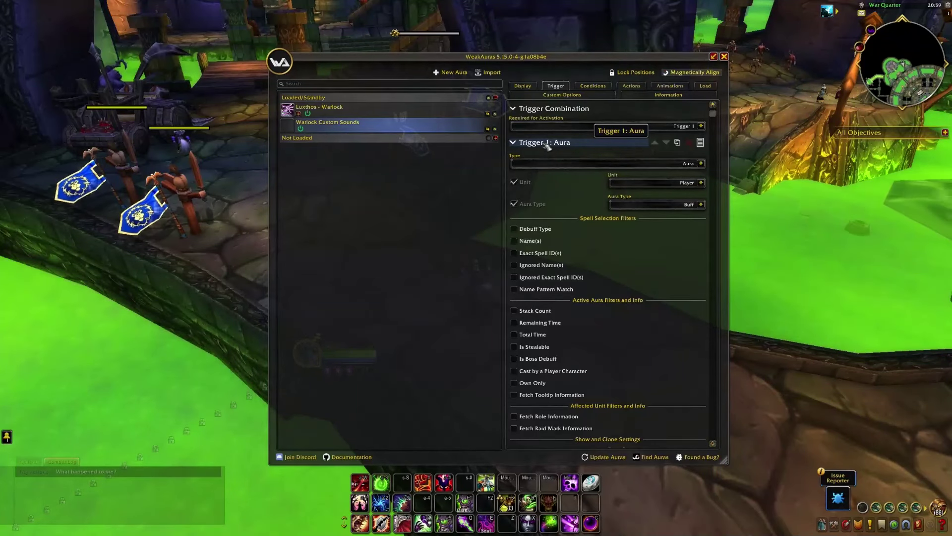
{"action": "left_click", "coordinate": [554, 170]}
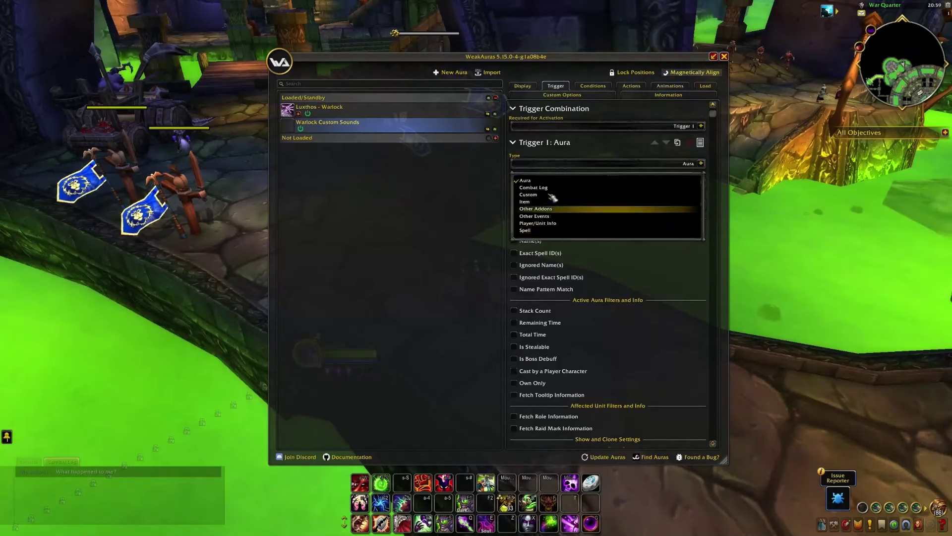
{"action": "left_click", "coordinate": [565, 180]}
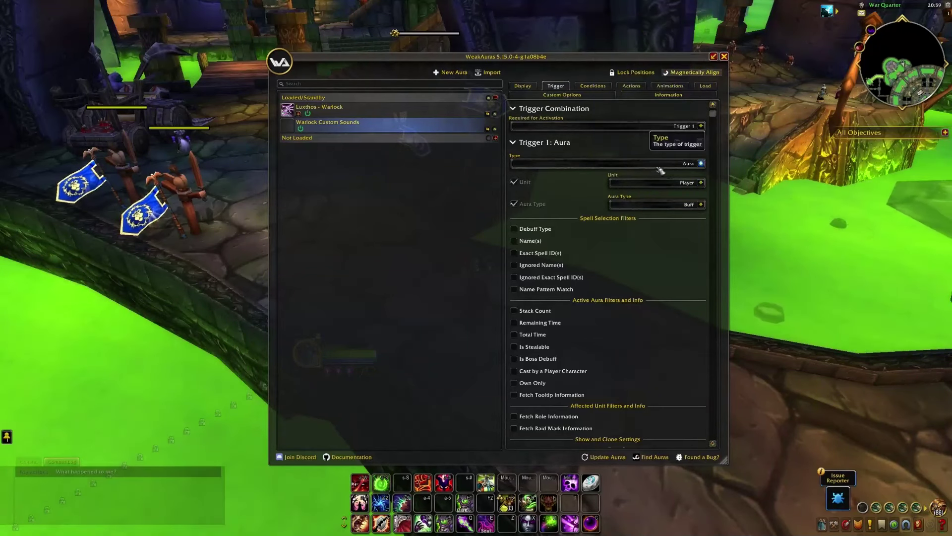
{"action": "left_click", "coordinate": [667, 185]}
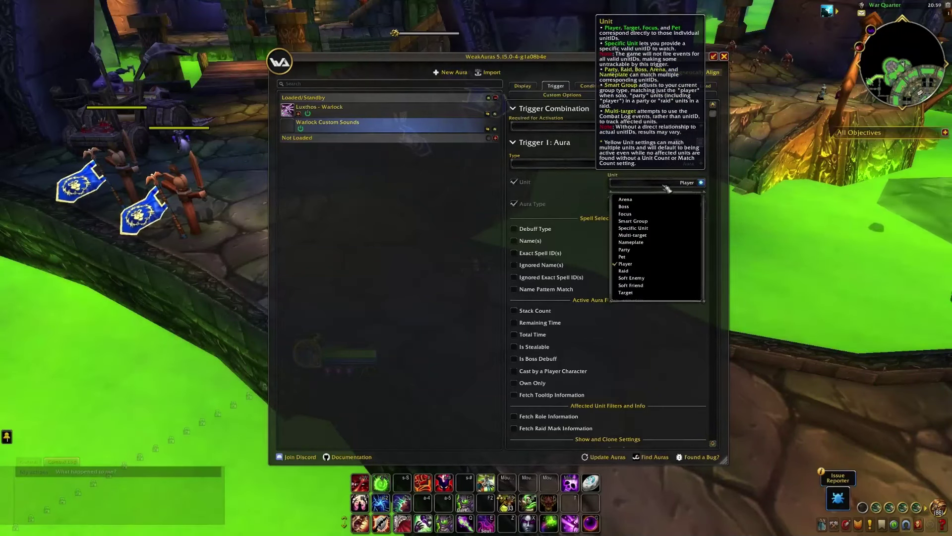
{"action": "left_click", "coordinate": [640, 221]}
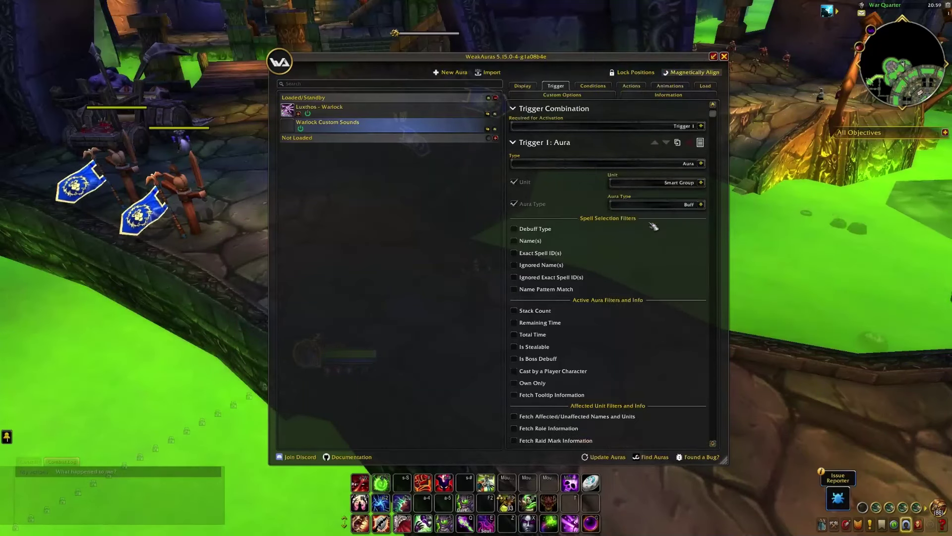
Change Trigger 1's type to Spell with the Cooldown Ready Event subtype
{"action": "left_click", "coordinate": [634, 168]}
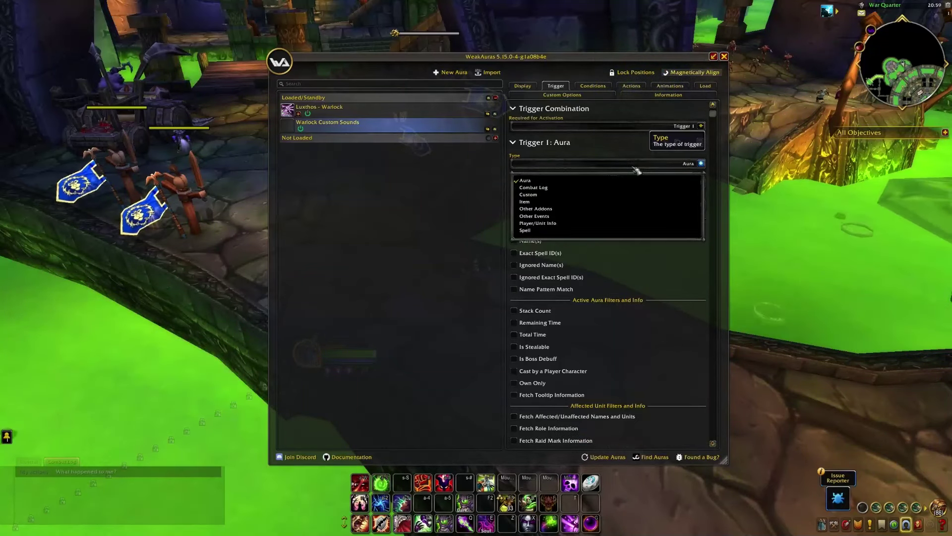
{"action": "left_click", "coordinate": [531, 231]}
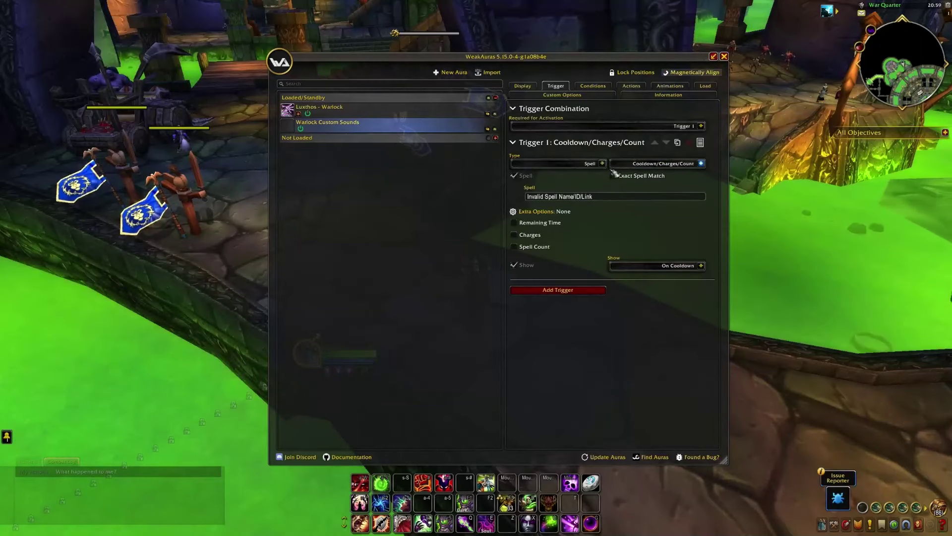
{"action": "left_click", "coordinate": [653, 169]}
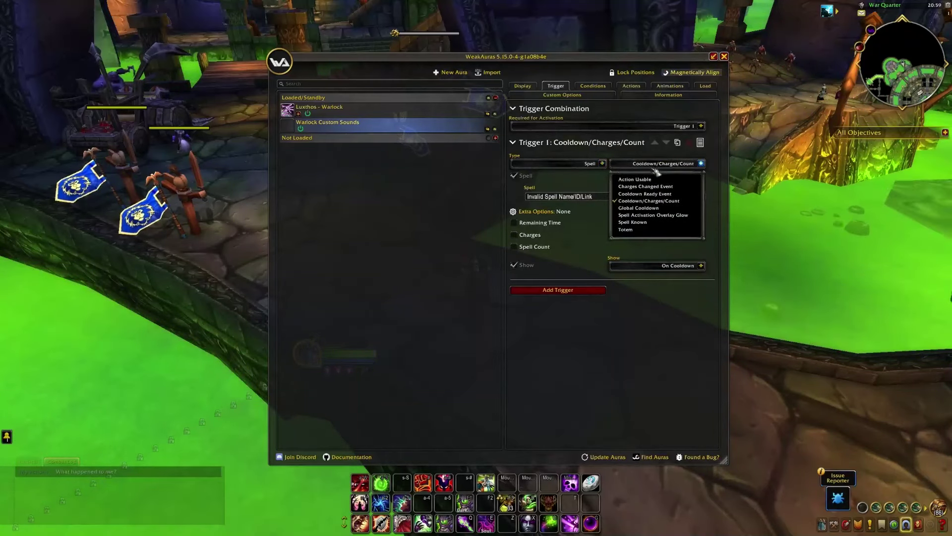
{"action": "left_click", "coordinate": [674, 194]}
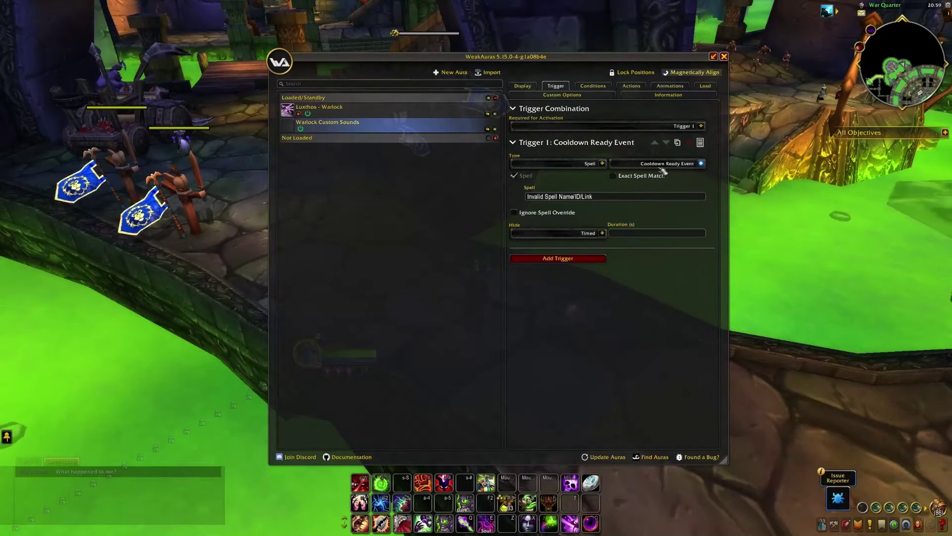
Reset Trigger 1 to a Spell Cooldown Ready Event and click into its Spell field
{"action": "left_click", "coordinate": [589, 143]}
{"action": "left_click", "coordinate": [589, 144]}
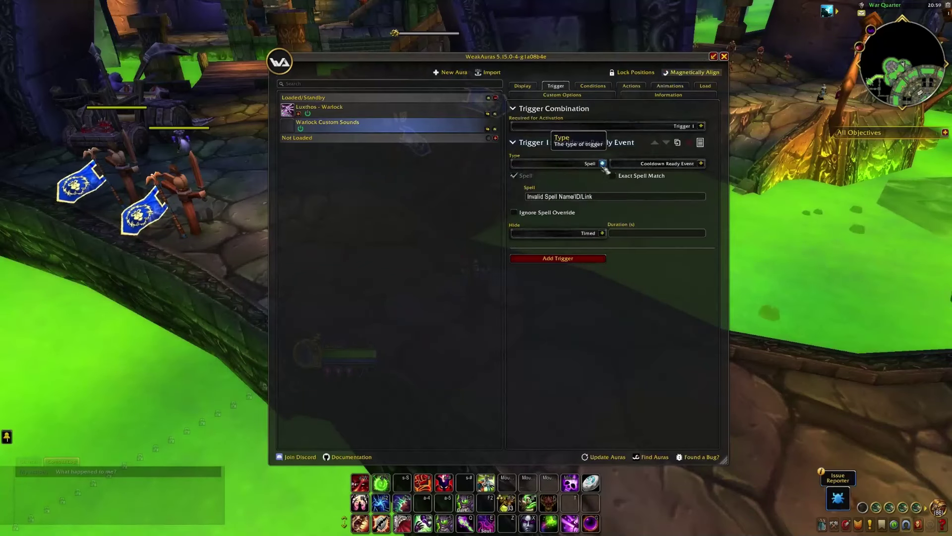
{"action": "left_click", "coordinate": [601, 163]}
{"action": "left_click", "coordinate": [546, 221]}
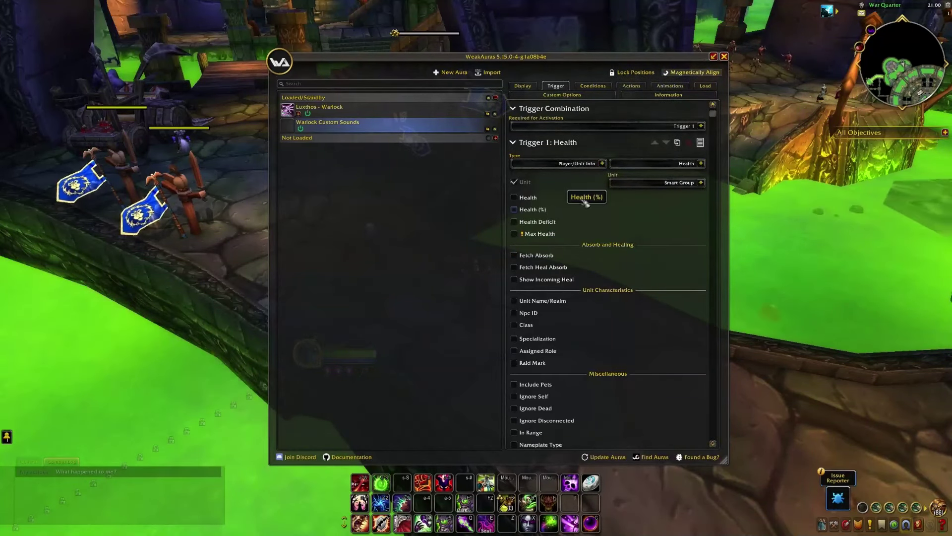
{"action": "left_click", "coordinate": [662, 185]}
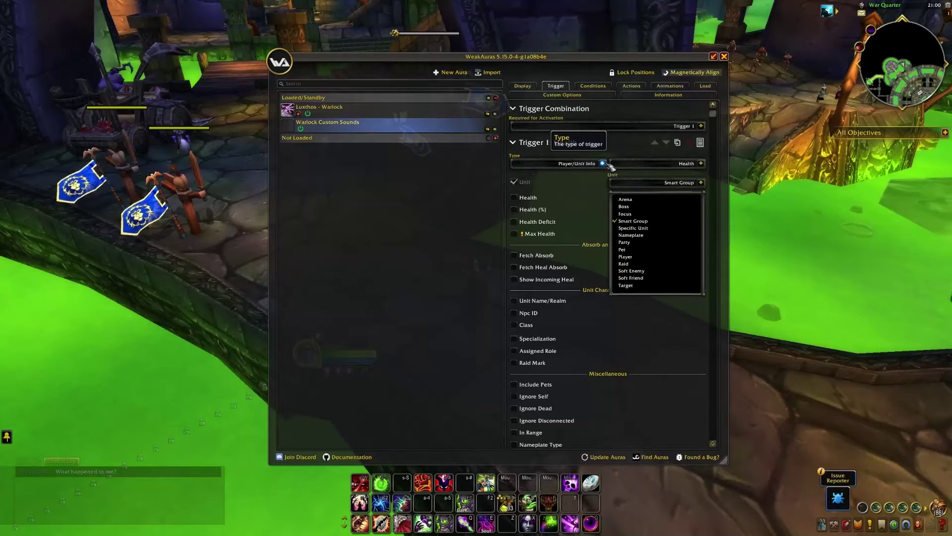
{"action": "left_click", "coordinate": [602, 163]}
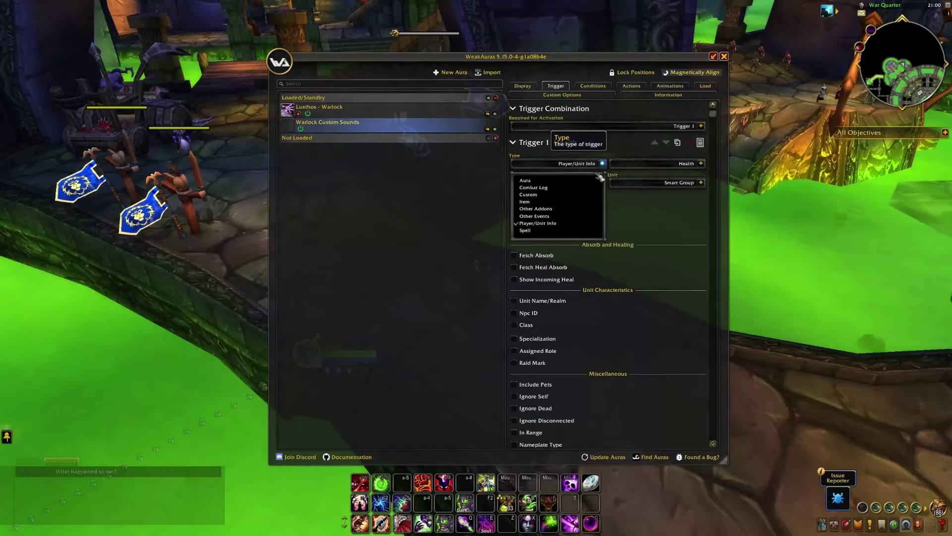
{"action": "left_click", "coordinate": [559, 236]}
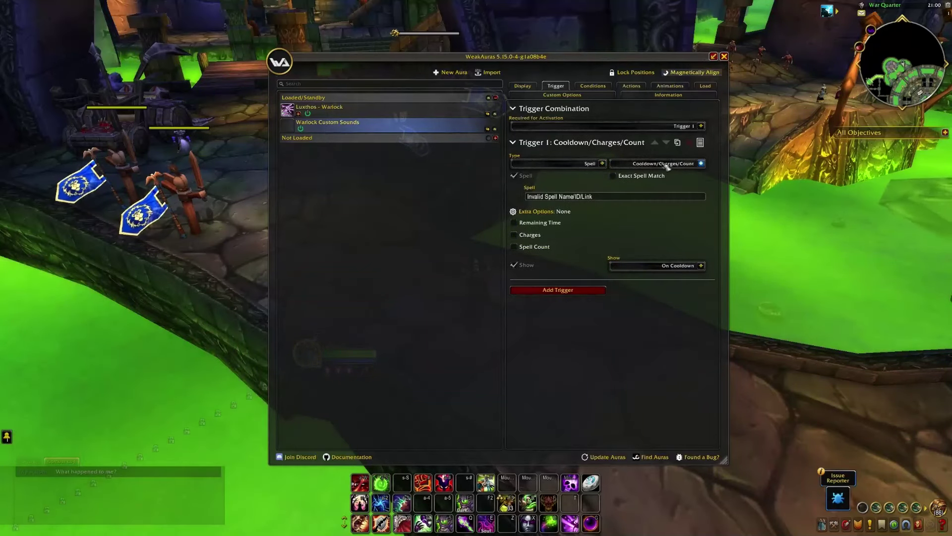
{"action": "left_click", "coordinate": [666, 166]}
{"action": "left_click", "coordinate": [662, 197]}
{"action": "left_click", "coordinate": [605, 197]}
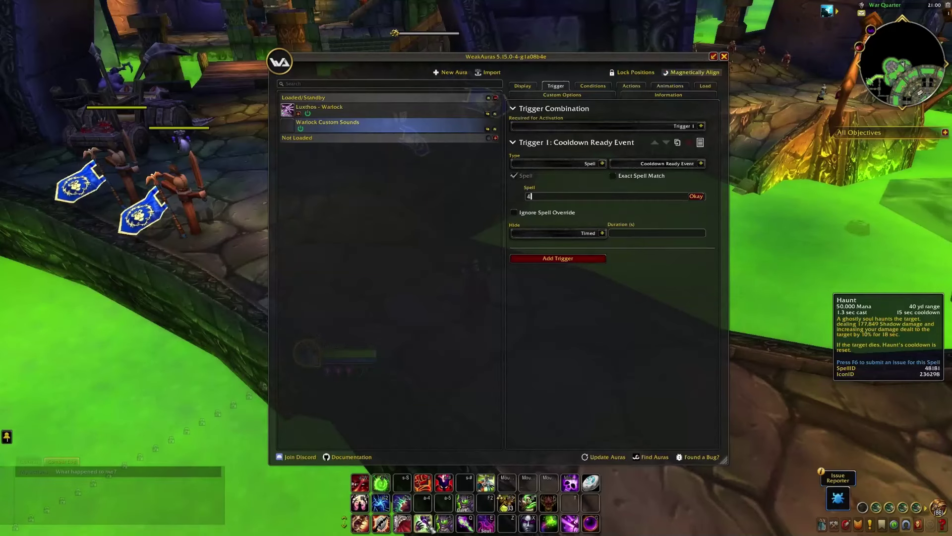
Set the trigger's watched spell to Haunt (48181)
{"action": "key", "text": "Return"}
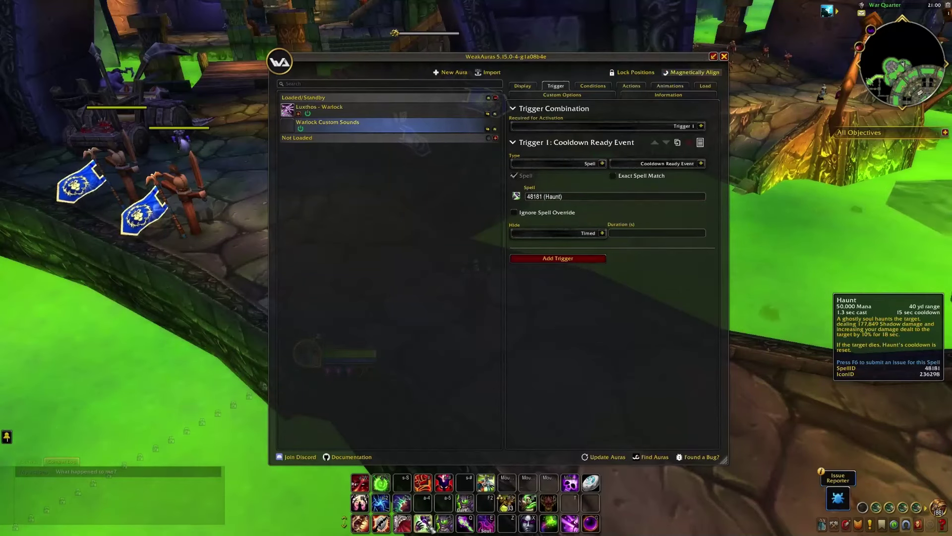
{"action": "left_click", "coordinate": [585, 200]}
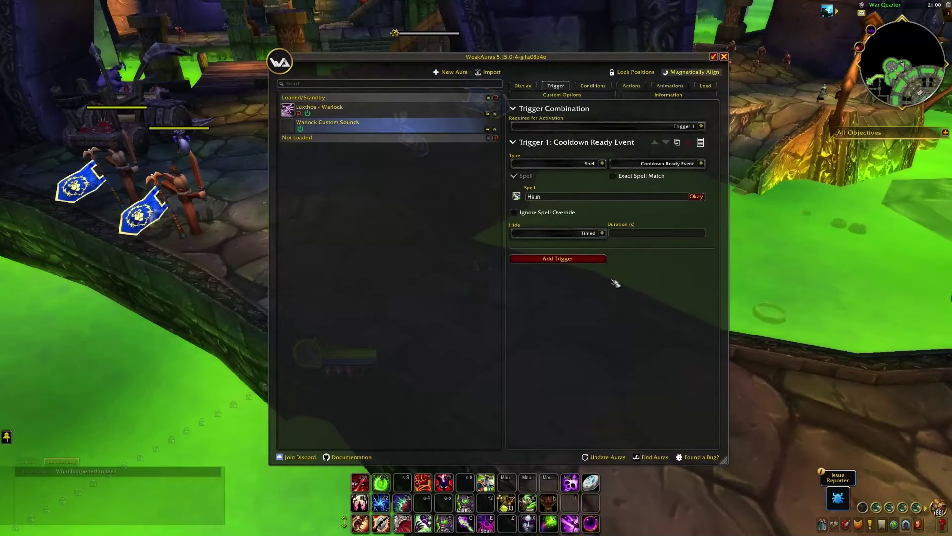
{"action": "key", "text": "Return"}
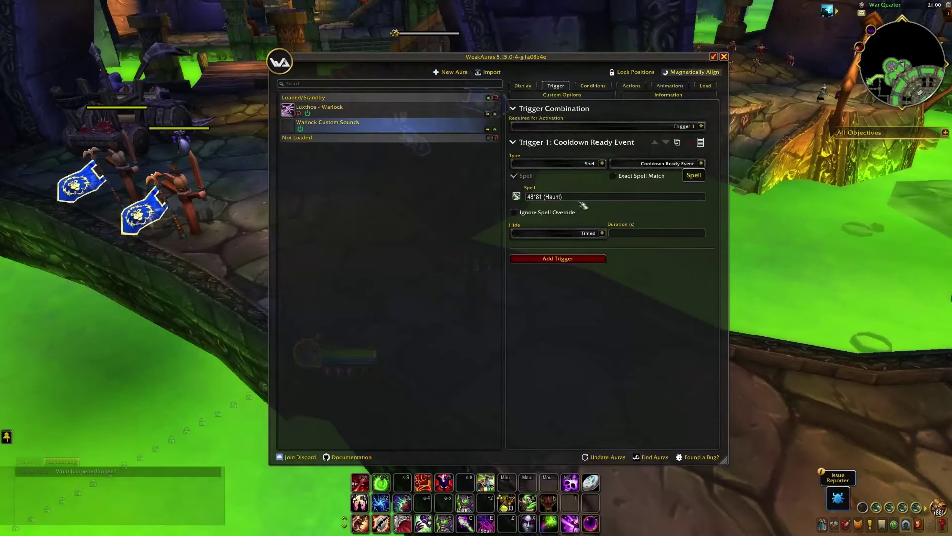
{"action": "left_click", "coordinate": [561, 197]}
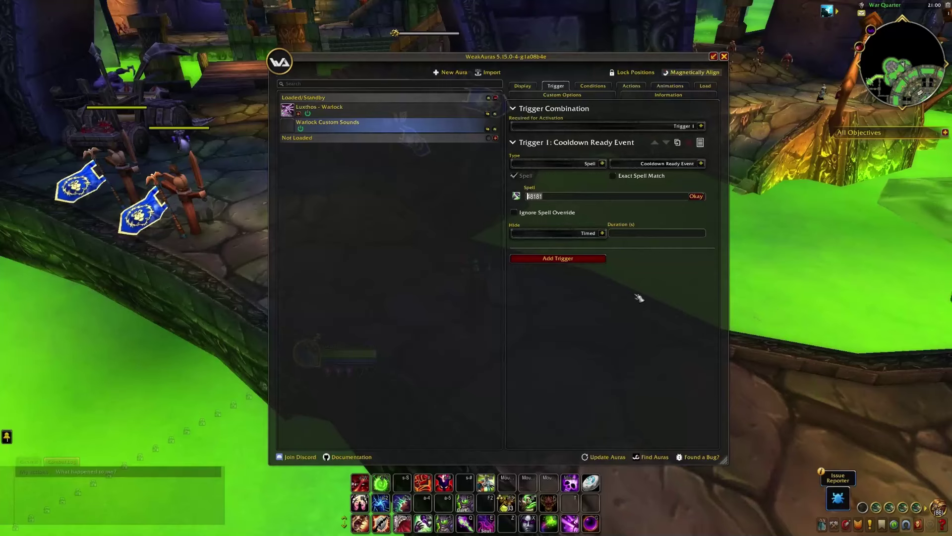
{"action": "key", "text": "BackSpace"}
{"action": "key", "text": "Return"}
{"action": "left_click", "coordinate": [613, 198]}
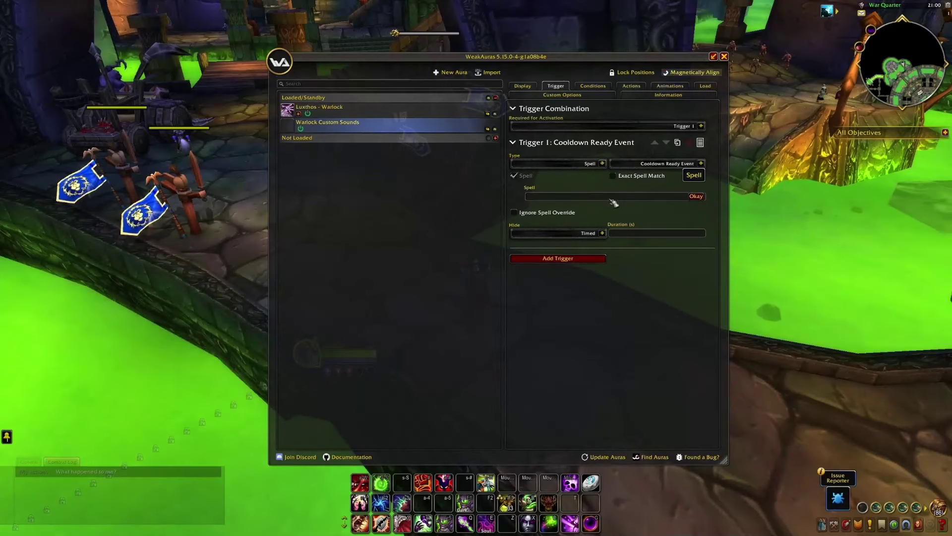
{"action": "type", "text": "Haunt"}
{"action": "key", "text": "Return"}
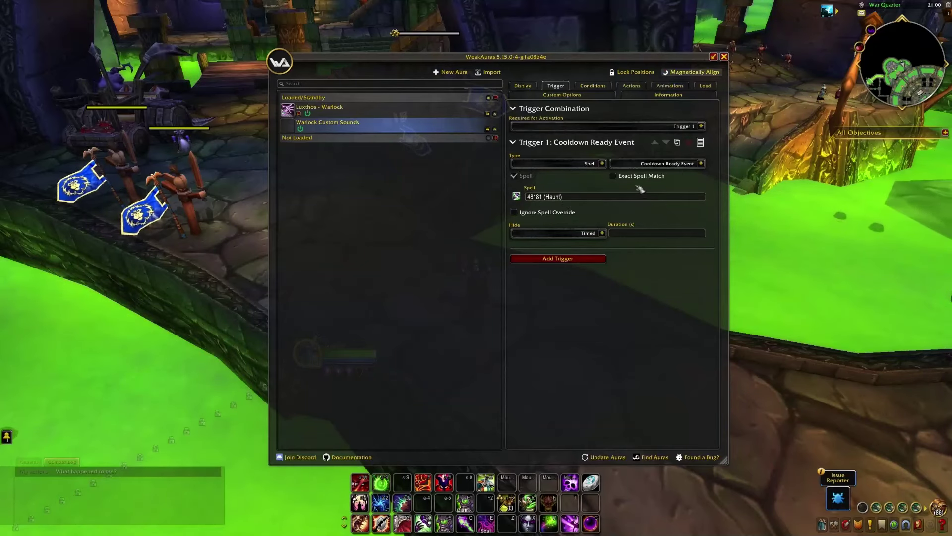
Set Duration (s) to 1 and untick Exact Spell Match
{"action": "left_click", "coordinate": [640, 233]}
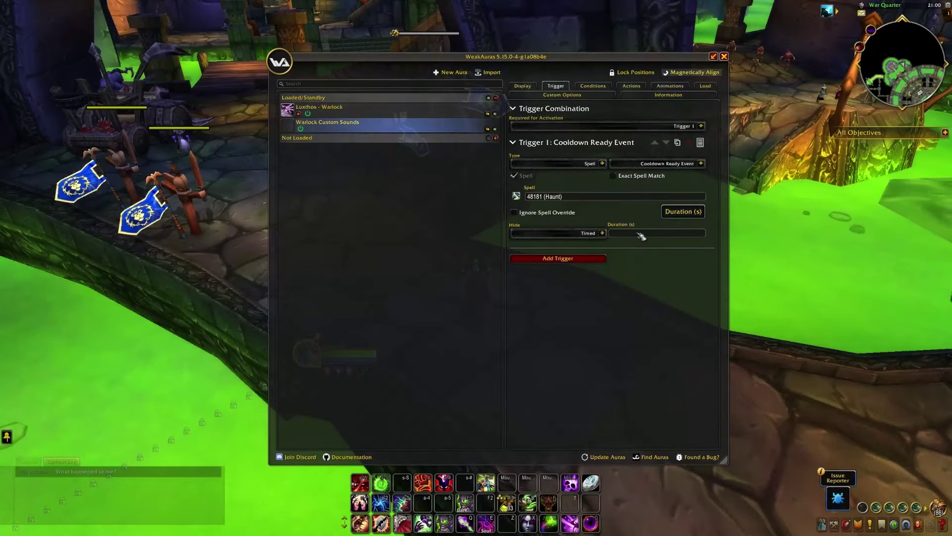
{"action": "type", "text": "1"}
{"action": "key", "text": "Return"}
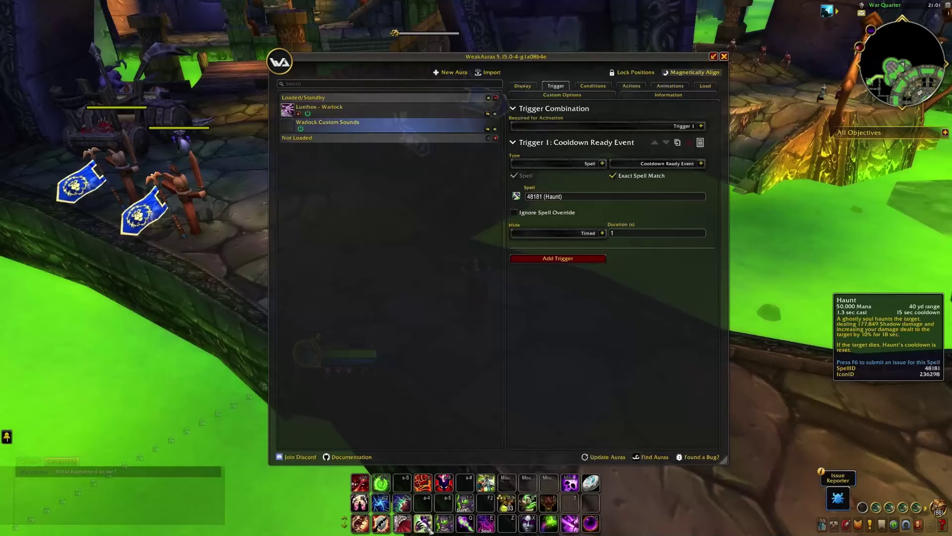
{"action": "left_click", "coordinate": [632, 178]}
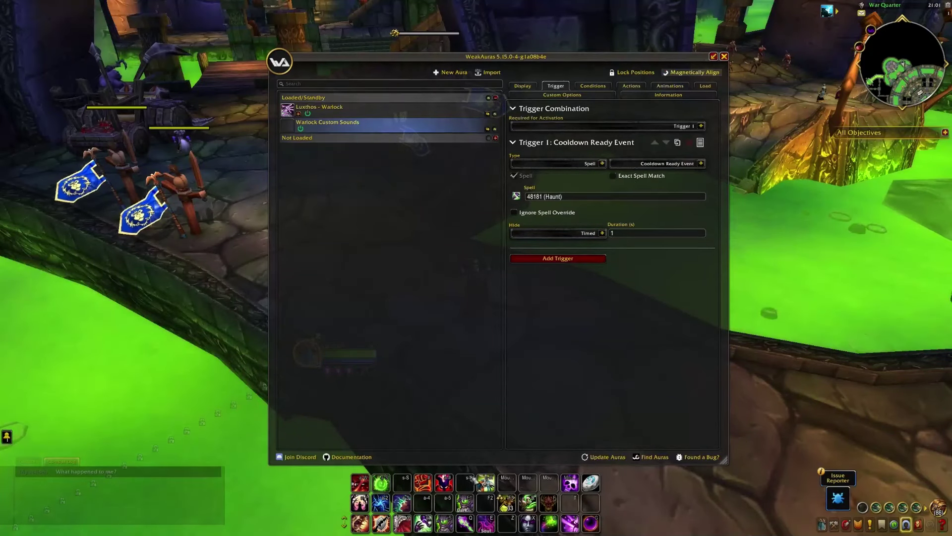
{"action": "left_click", "coordinate": [629, 178]}
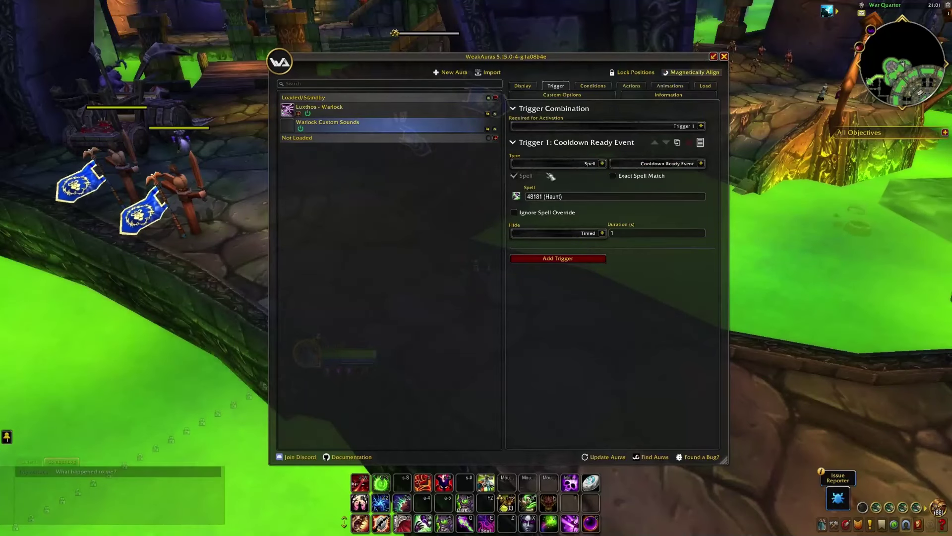
{"action": "left_click", "coordinate": [575, 144]}
Add a condition that checks Trigger 1 Active is True
{"action": "left_click", "coordinate": [610, 87]}
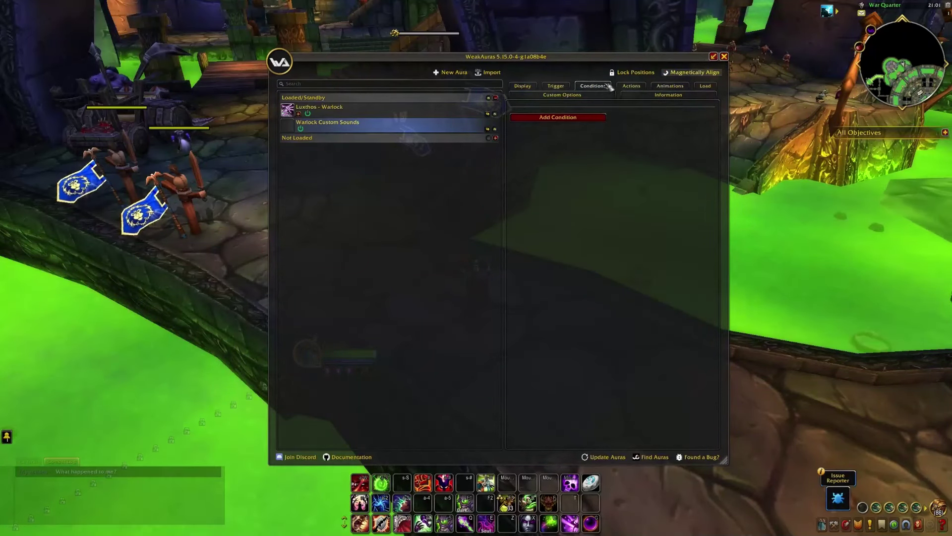
{"action": "left_click", "coordinate": [579, 118]}
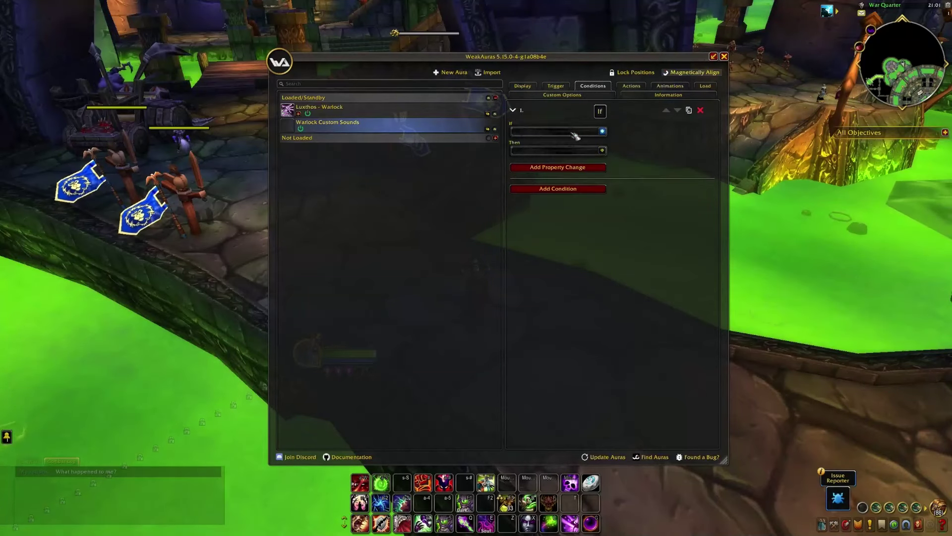
{"action": "left_click", "coordinate": [575, 133]}
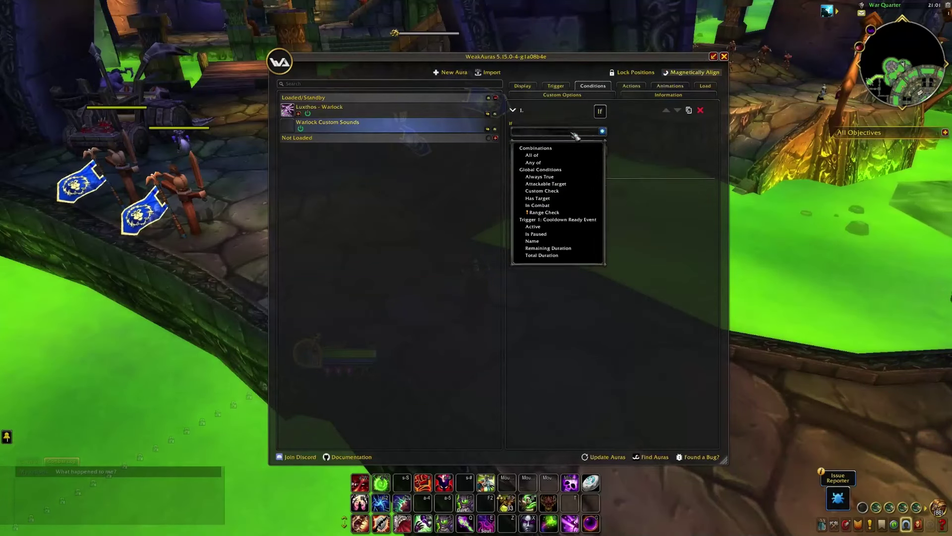
{"action": "left_click", "coordinate": [546, 227]}
{"action": "left_click", "coordinate": [556, 86]}
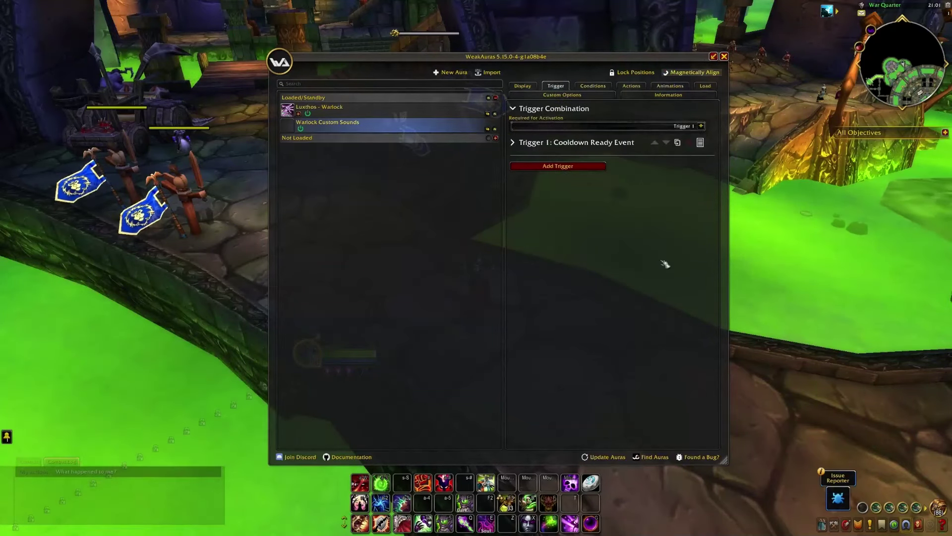
{"action": "left_click", "coordinate": [573, 144]}
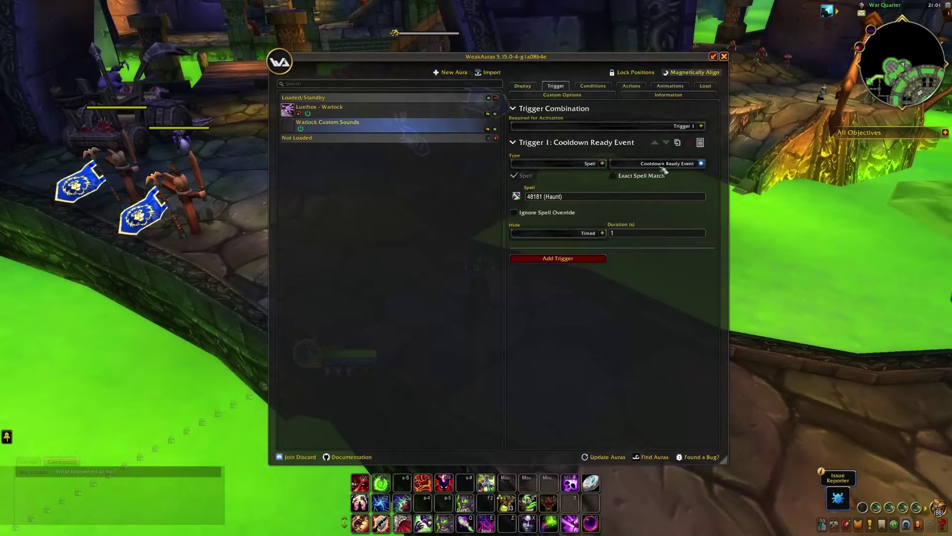
{"action": "left_click", "coordinate": [593, 85]}
{"action": "left_click", "coordinate": [658, 132]}
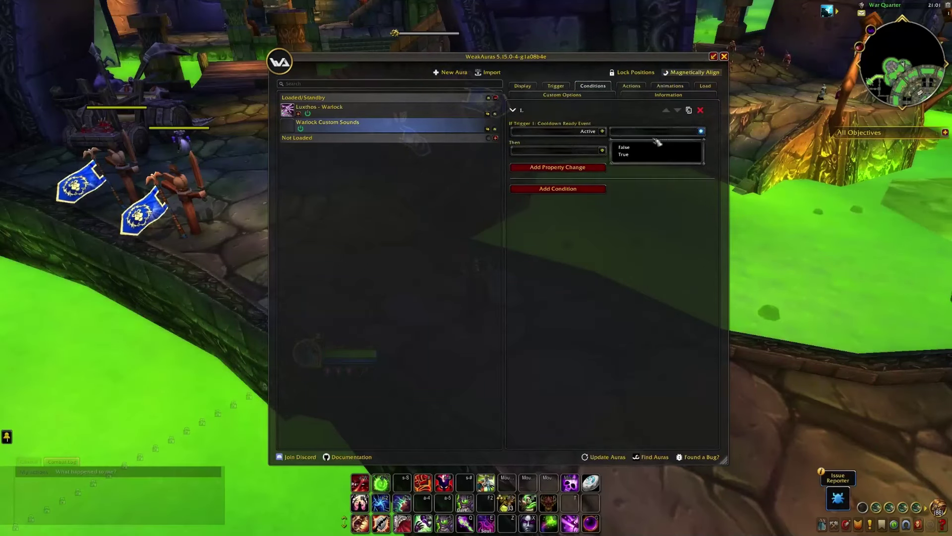
{"action": "left_click", "coordinate": [634, 155]}
Make the condition Play the Bite sound on the Master channel, then close WeakAuras
{"action": "left_click", "coordinate": [602, 150]}
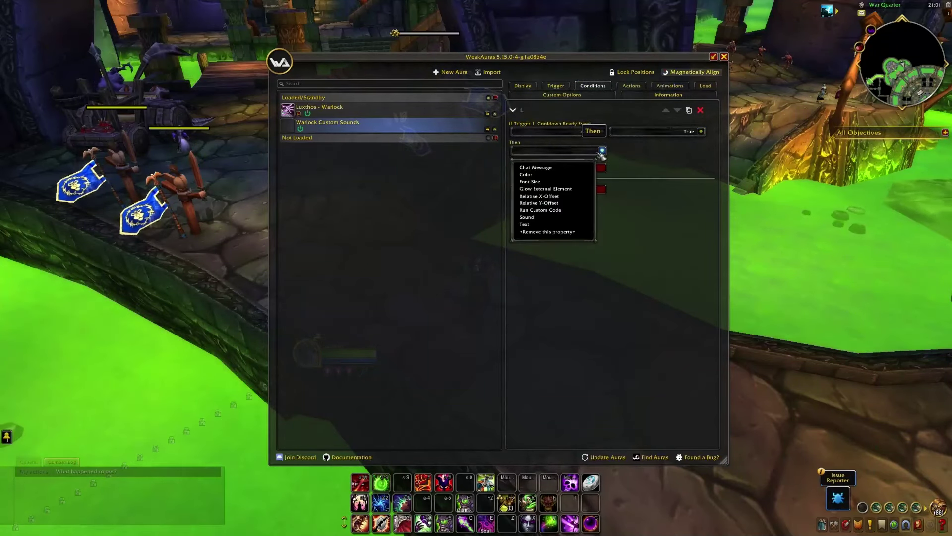
{"action": "left_click", "coordinate": [573, 218]}
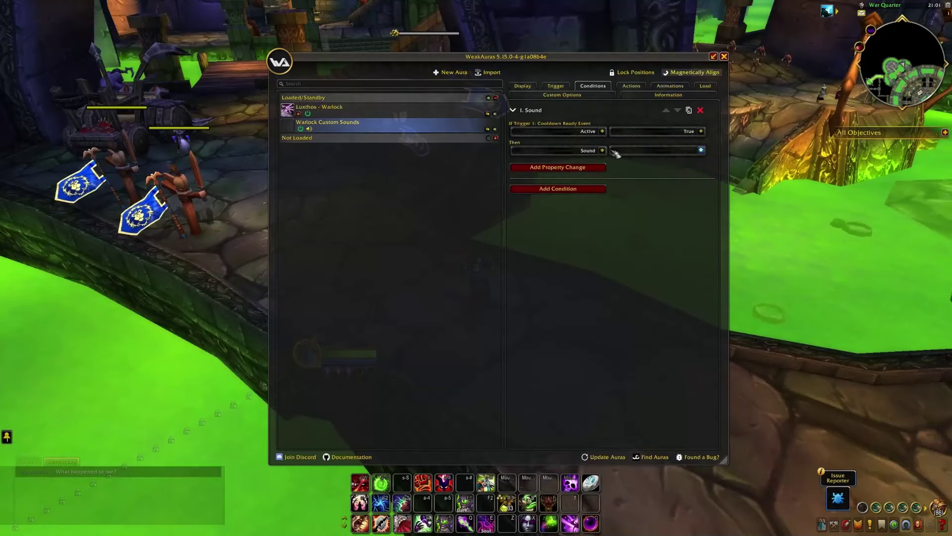
{"action": "left_click", "coordinate": [608, 152]}
{"action": "left_click", "coordinate": [644, 159]}
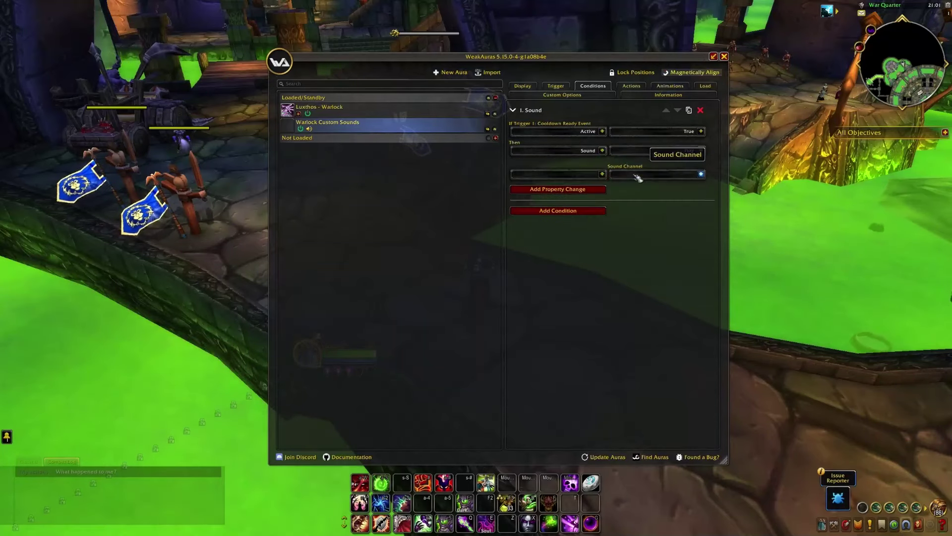
{"action": "left_click", "coordinate": [651, 152]}
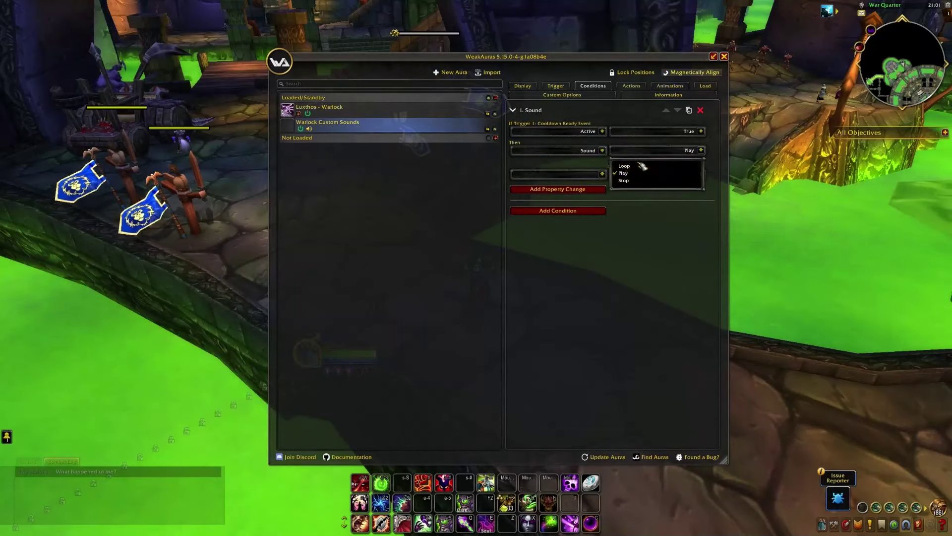
{"action": "left_click", "coordinate": [635, 174]}
{"action": "left_click", "coordinate": [593, 176]}
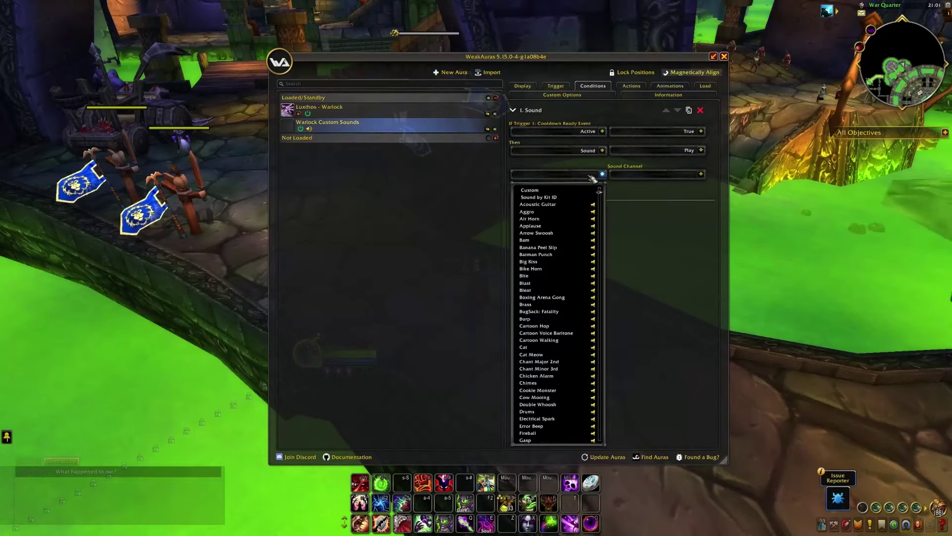
{"action": "left_click", "coordinate": [550, 276]}
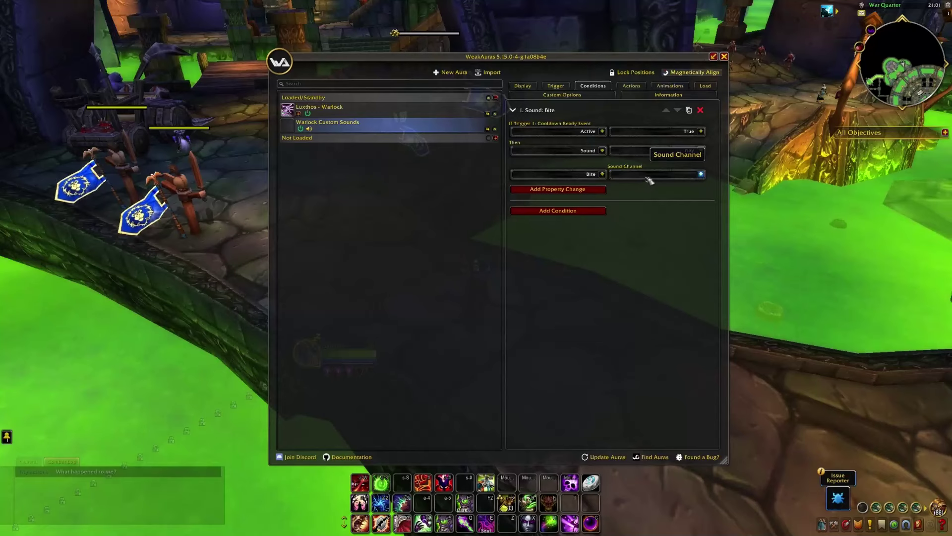
{"action": "left_click", "coordinate": [700, 174]}
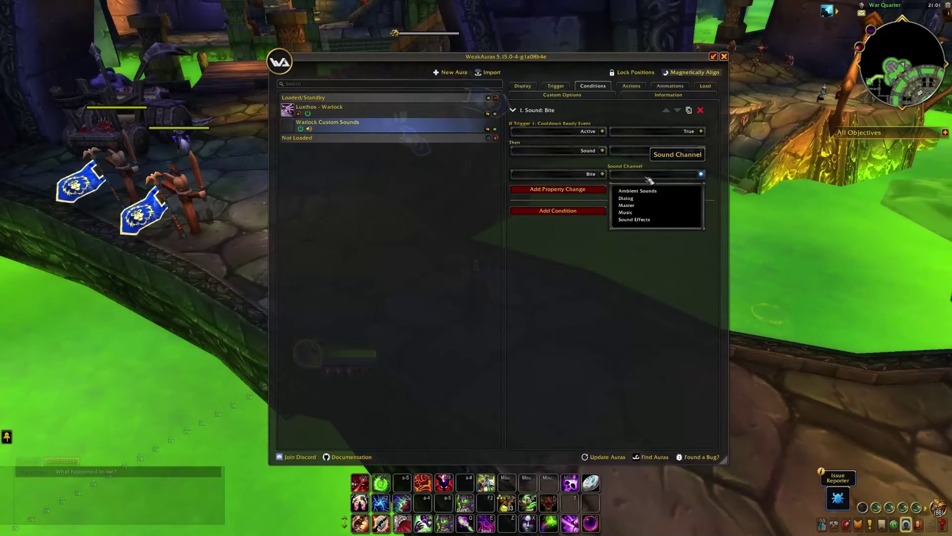
{"action": "left_click", "coordinate": [643, 205]}
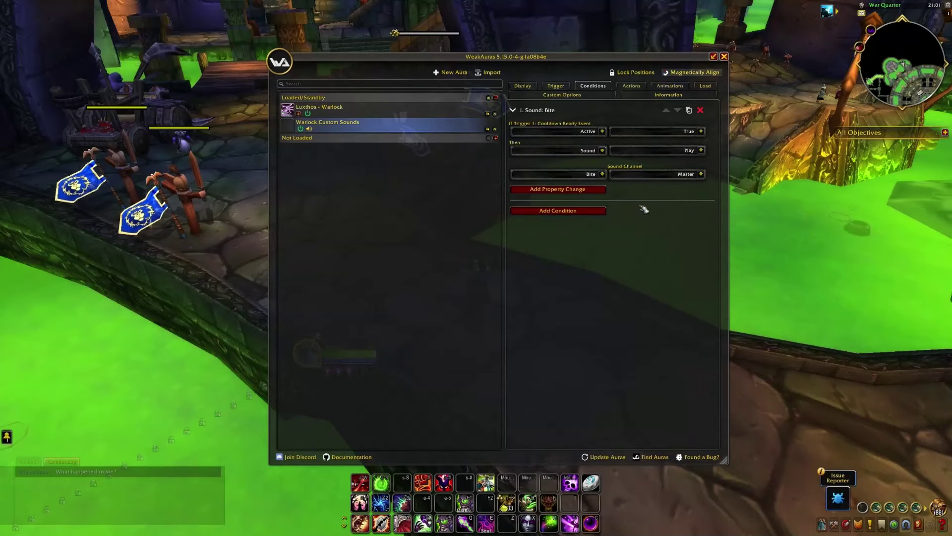
{"action": "key", "text": "Escape"}
Target the Training Dummy, cast Haunt to test the alert, and reopen WeakAuras with /wa
{"action": "right_click", "coordinate": [412, 161]}
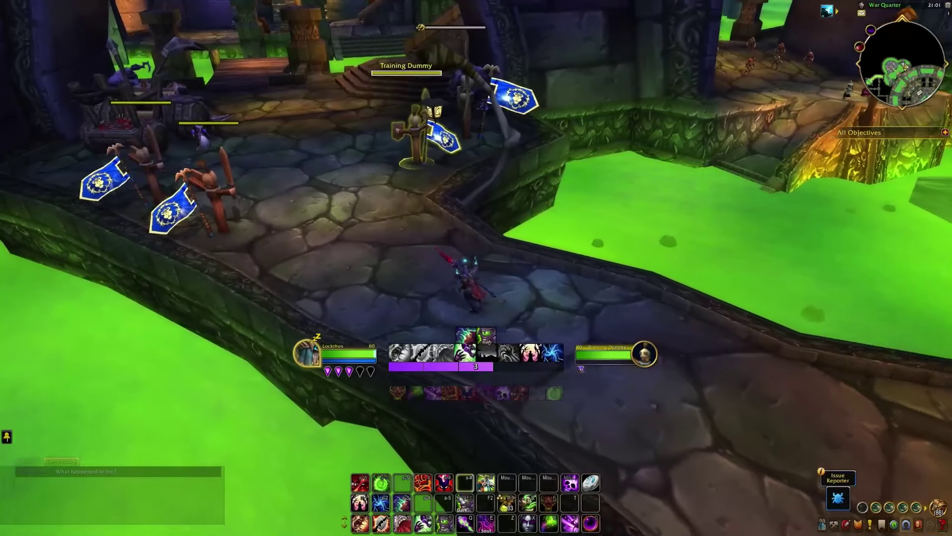
{"action": "key", "text": "4"}
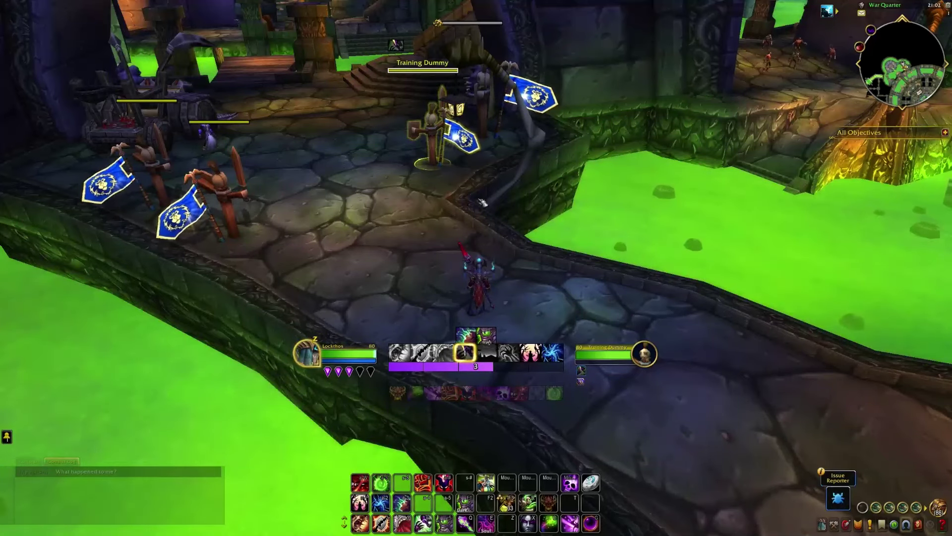
{"action": "key", "text": "Return"}
{"action": "type", "text": "/"}
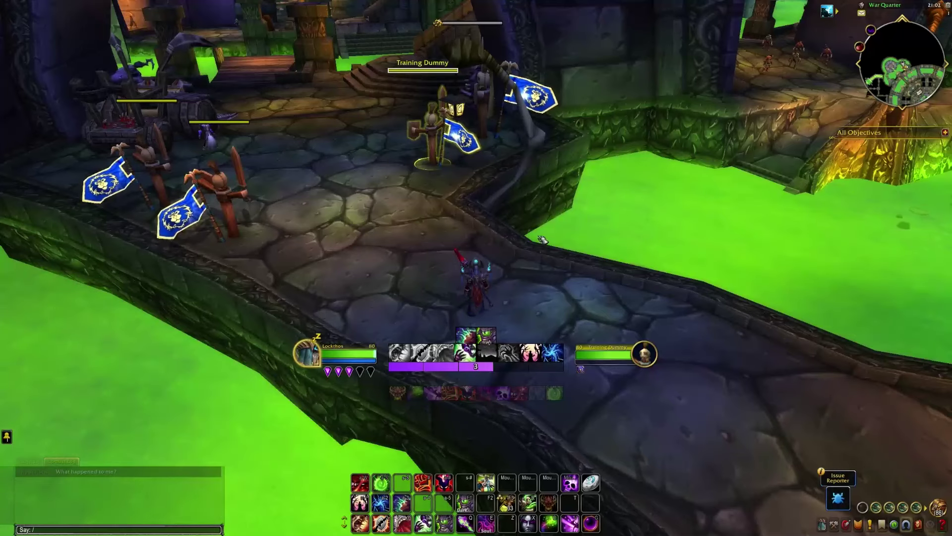
{"action": "type", "text": "wa"}
{"action": "key", "text": "Return"}
Duplicate Trigger 1 to create a second Cooldown Ready trigger
{"action": "left_click", "coordinate": [557, 87]}
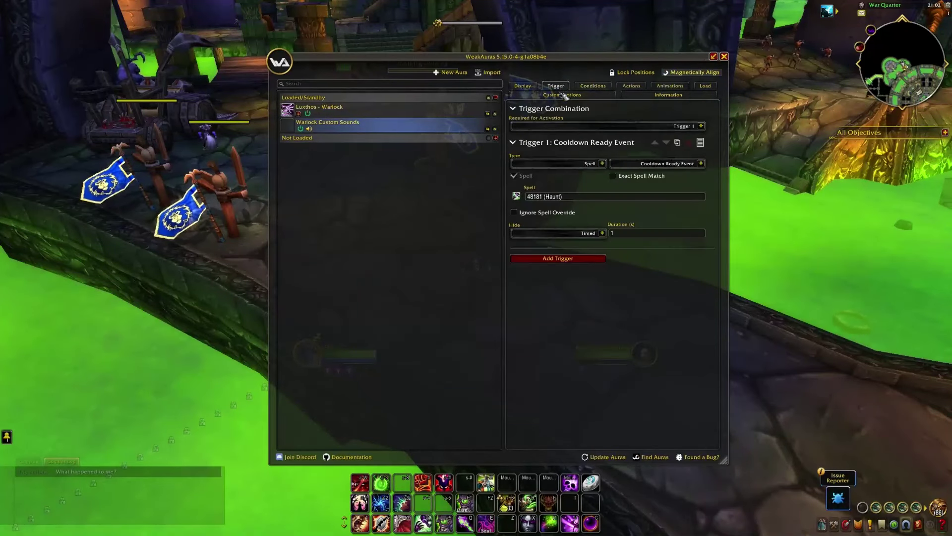
{"action": "left_click", "coordinate": [595, 144]}
{"action": "left_click", "coordinate": [677, 148]}
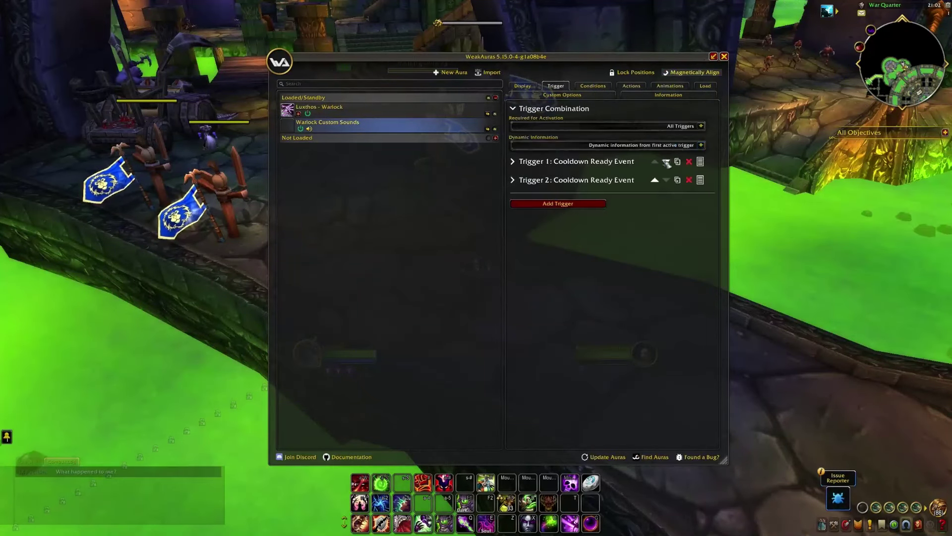
{"action": "left_click", "coordinate": [689, 162]}
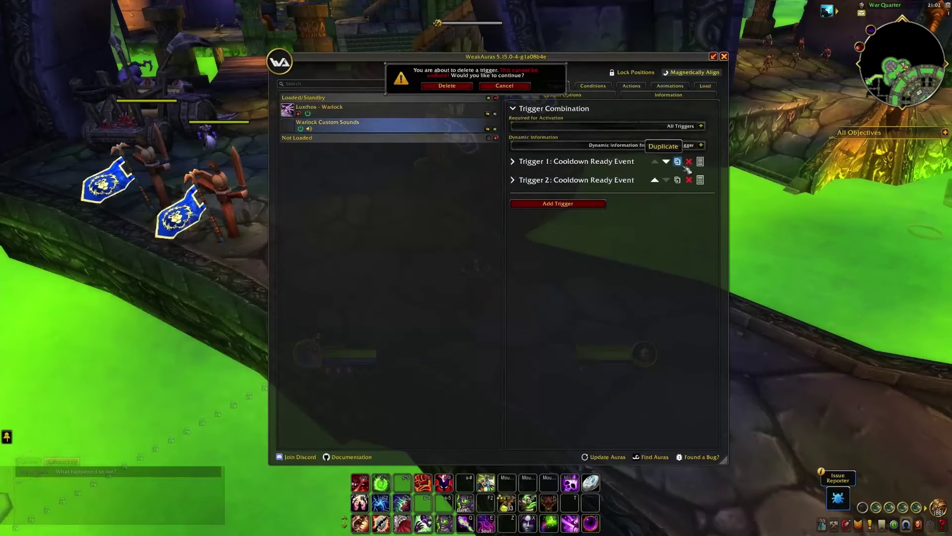
{"action": "left_click", "coordinate": [467, 87]}
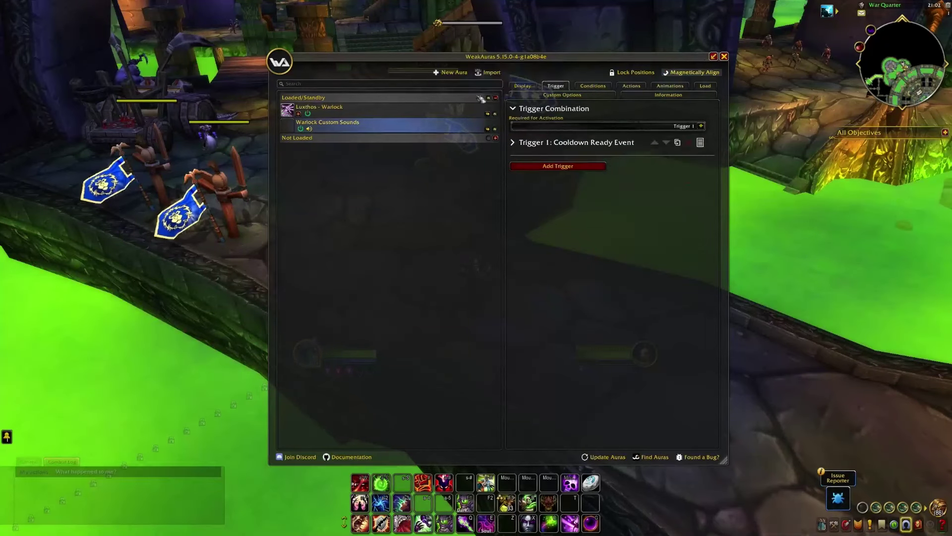
{"action": "left_click", "coordinate": [677, 143]}
Set Trigger 2's watched spell to Vile Taint (278350)
{"action": "left_click", "coordinate": [578, 180]}
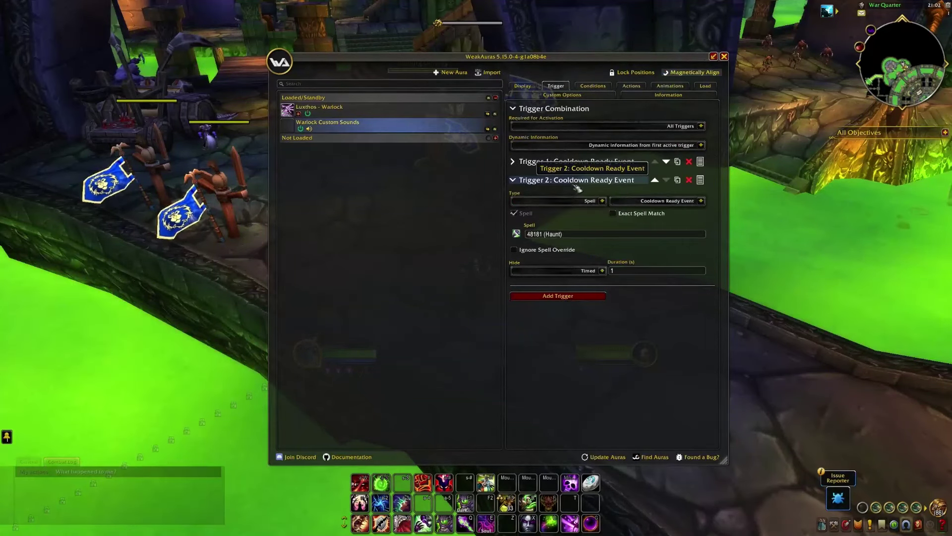
{"action": "left_click", "coordinate": [545, 234]}
{"action": "mouse_move", "coordinate": [487, 526]}
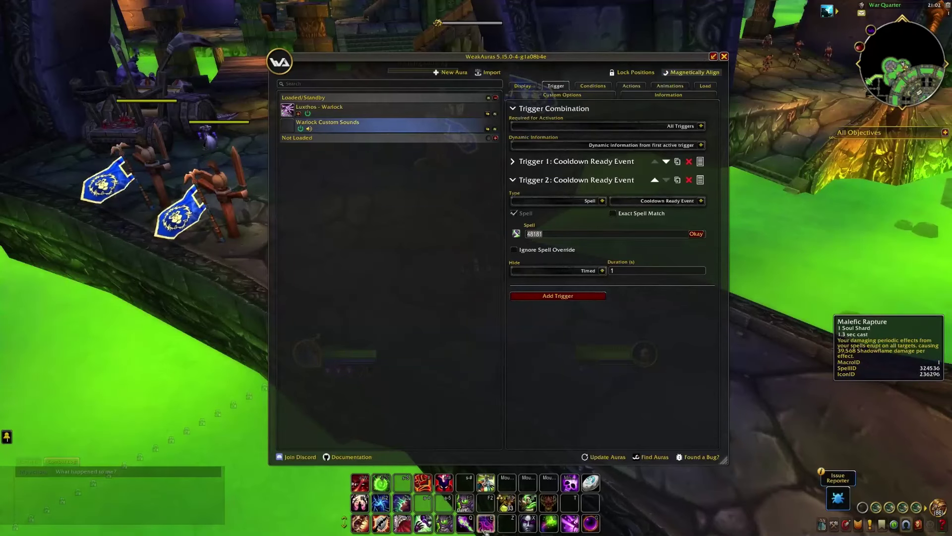
{"action": "mouse_move", "coordinate": [381, 502]}
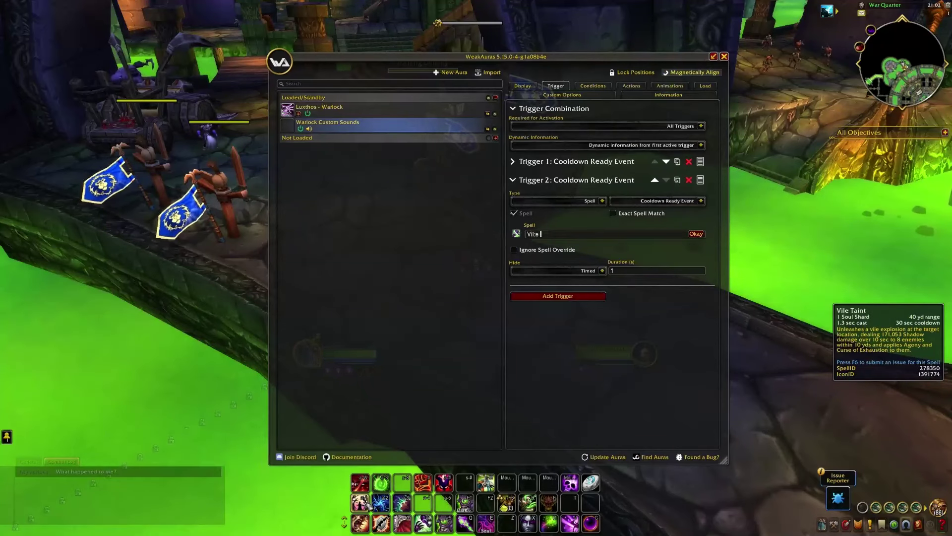
{"action": "key", "text": "Return"}
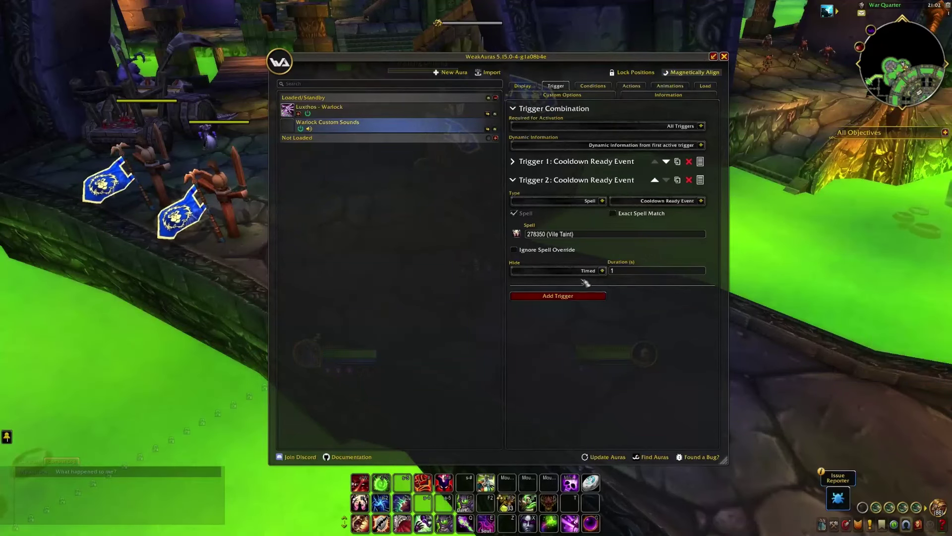
{"action": "left_click", "coordinate": [582, 180]}
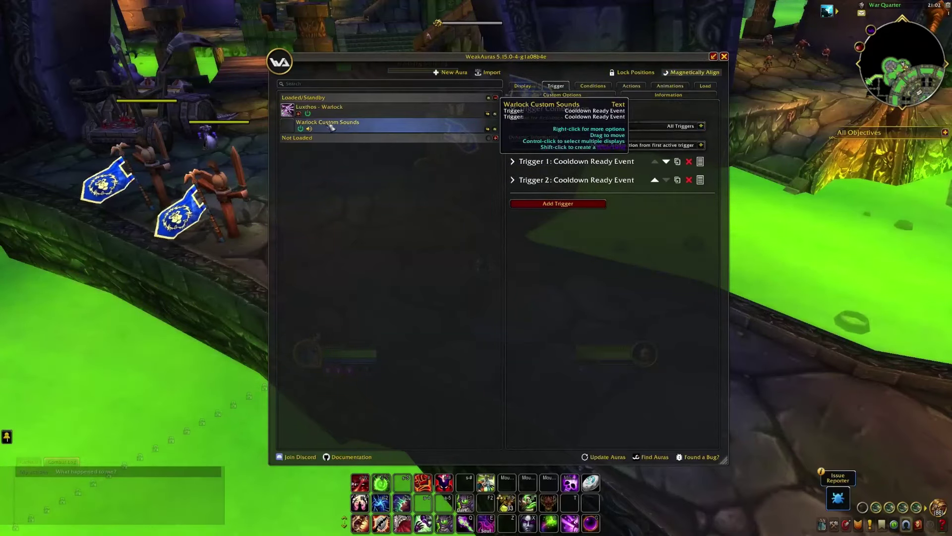
Set Required for Activation to Any Triggers
{"action": "left_click", "coordinate": [647, 127]}
{"action": "left_click", "coordinate": [547, 151]}
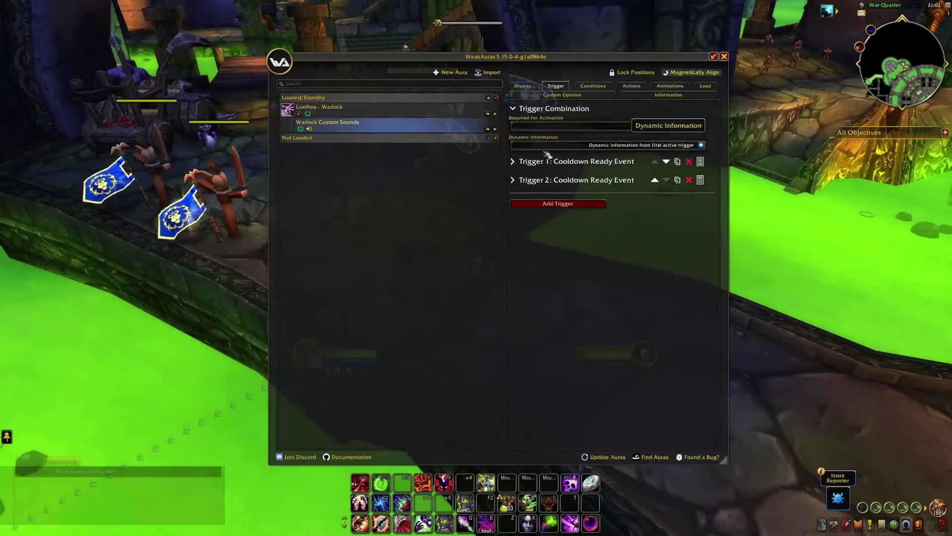
{"action": "left_click", "coordinate": [593, 86]}
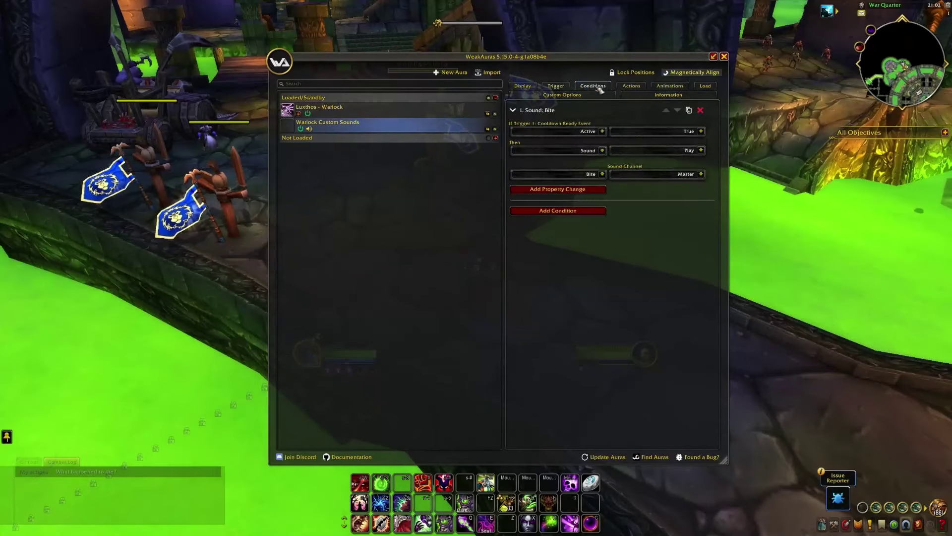
Duplicate the Bite sound condition and make the copy check Trigger 2 Active
{"action": "left_click", "coordinate": [688, 109]}
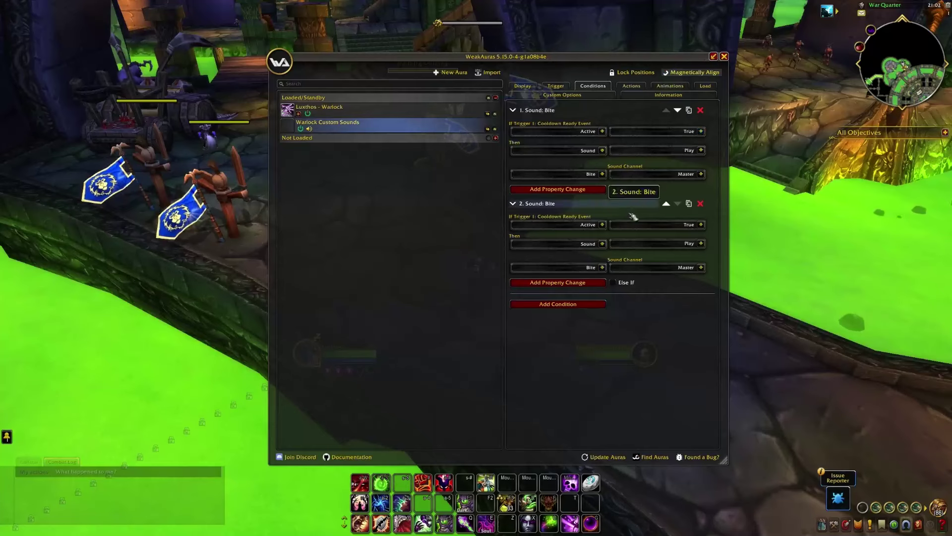
{"action": "left_click", "coordinate": [601, 225]}
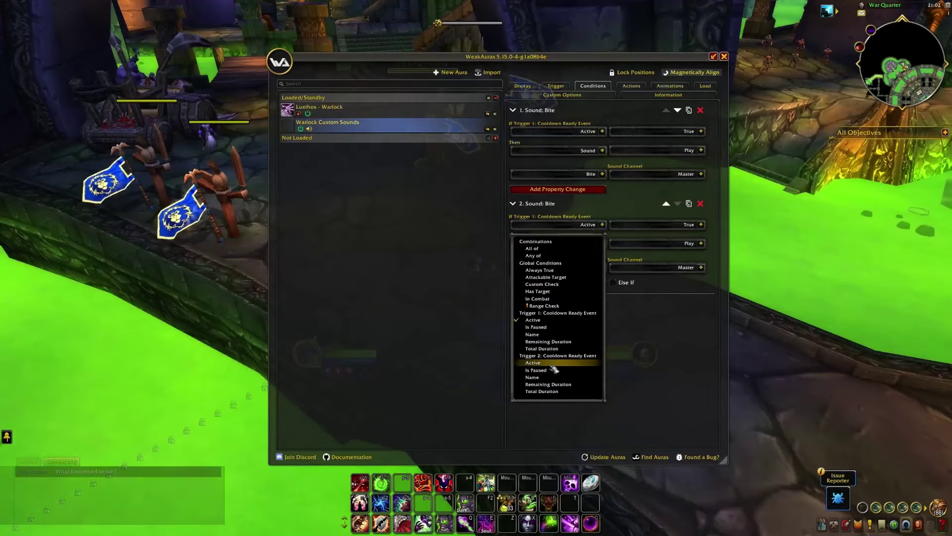
{"action": "left_click", "coordinate": [533, 362]}
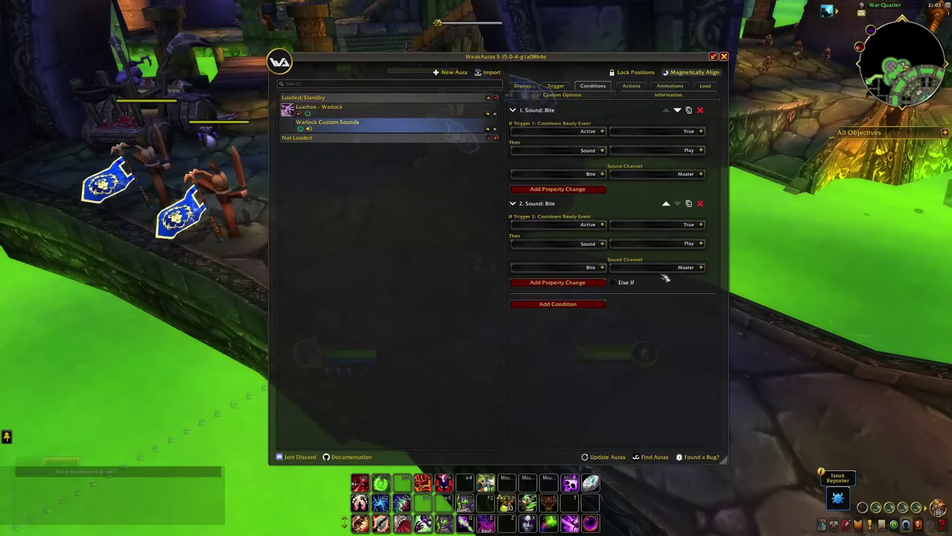
{"action": "left_click", "coordinate": [602, 267]}
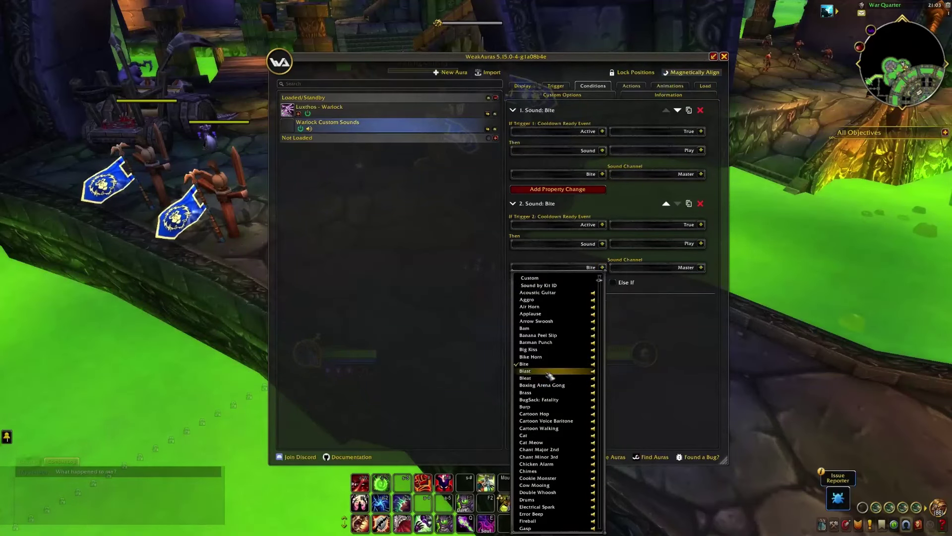